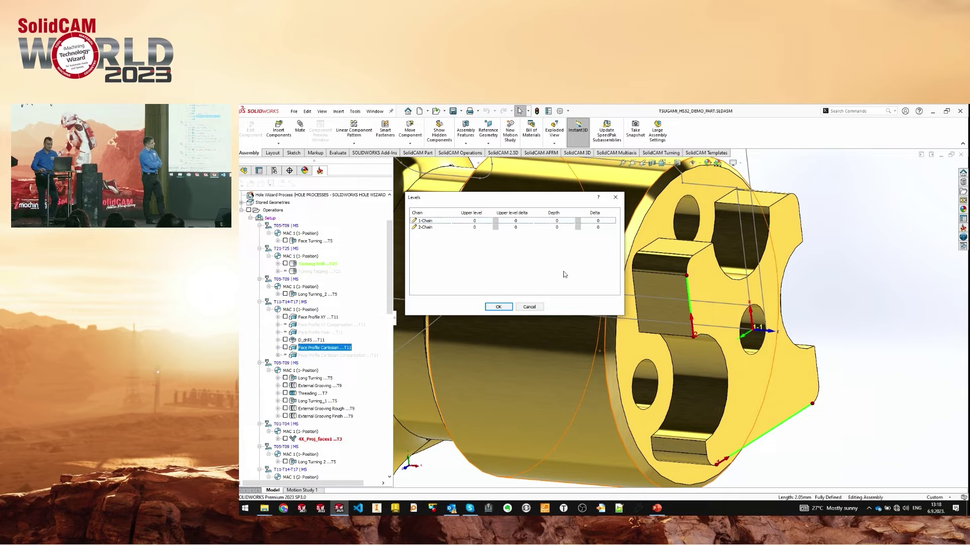
- Set the 2-Chain depth to 1.5 and save the F_contour41 profile operation
{"action": "left_click", "coordinate": [560, 228]}
{"action": "type", "text": "1.5"}
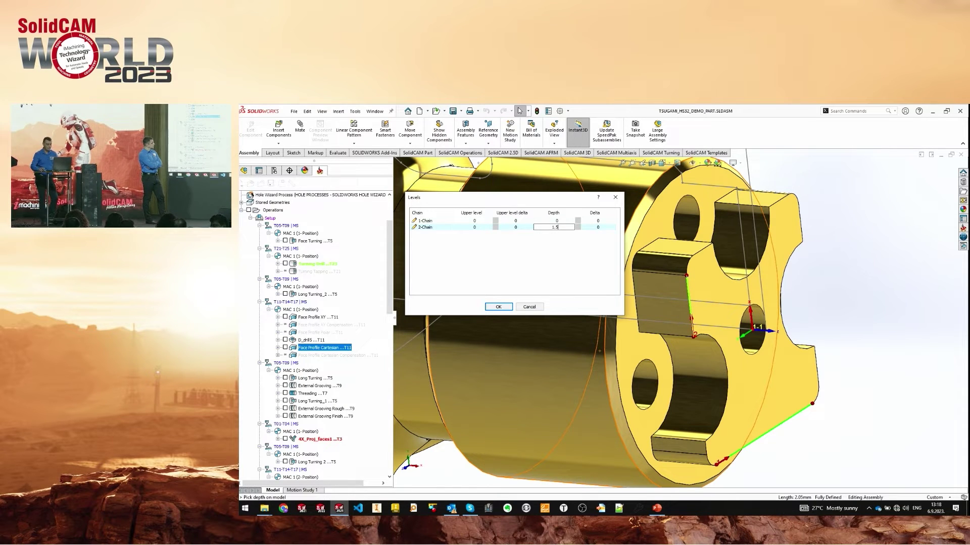
{"action": "left_click", "coordinate": [499, 307]}
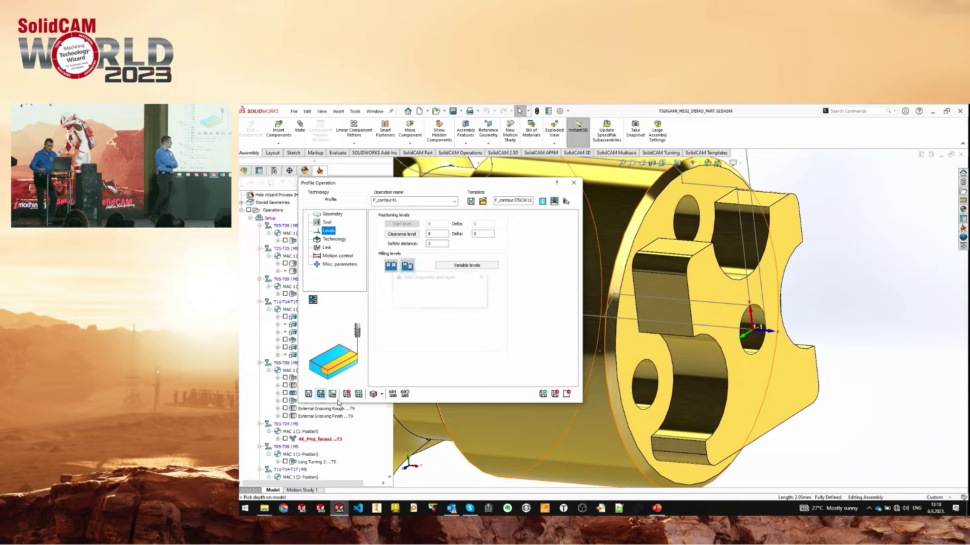
{"action": "left_click", "coordinate": [320, 393]}
- Reopen the milling levels and set the 2-Chain depth by picking a face on the part
{"action": "scroll", "coordinate": [665, 362], "scroll_direction": "up", "scroll_amount": 5}
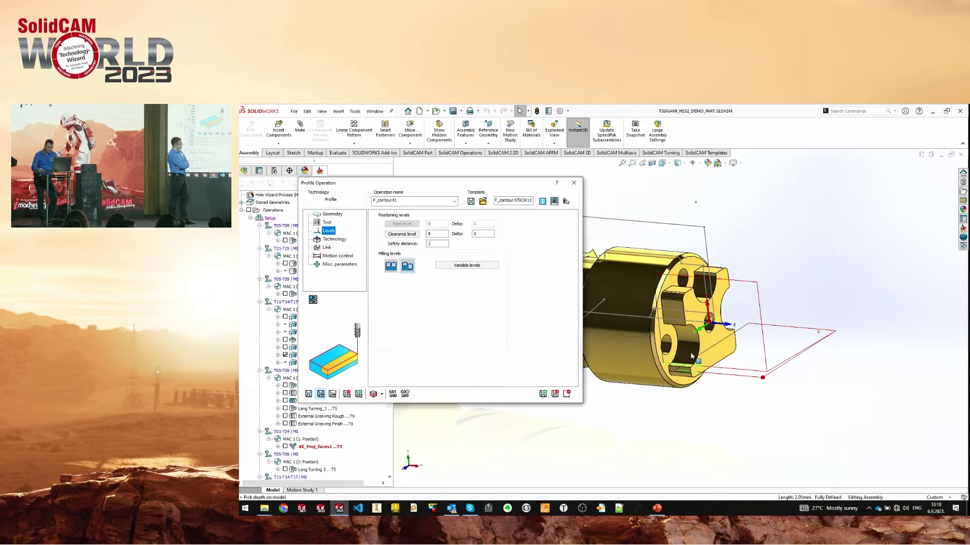
{"action": "middle_click_drag", "start_coordinate": [665, 362], "coordinate": [683, 344]}
{"action": "middle_click_drag", "start_coordinate": [570, 352], "coordinate": [584, 394]}
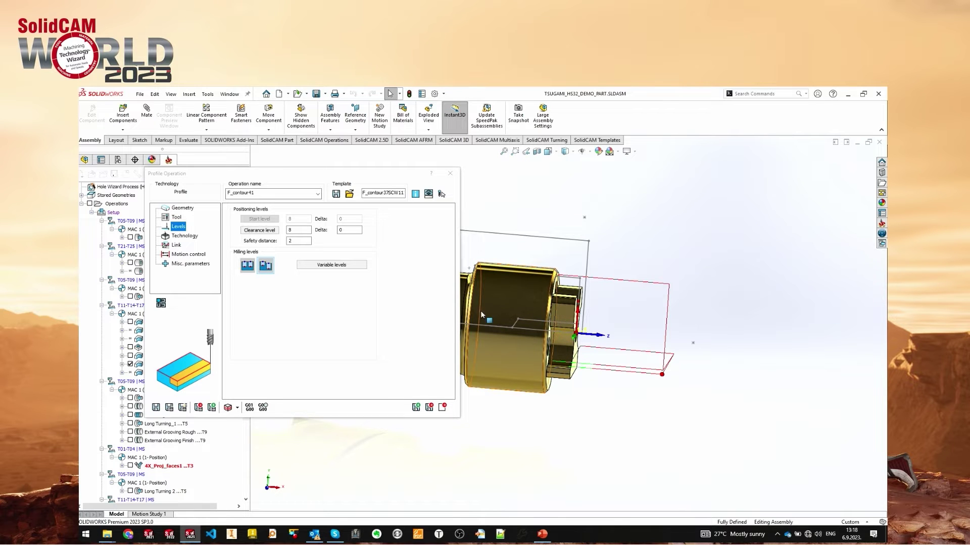
{"action": "middle_click_drag", "start_coordinate": [606, 326], "coordinate": [582, 323], "text": "ctrl"}
{"action": "left_click", "coordinate": [333, 265]}
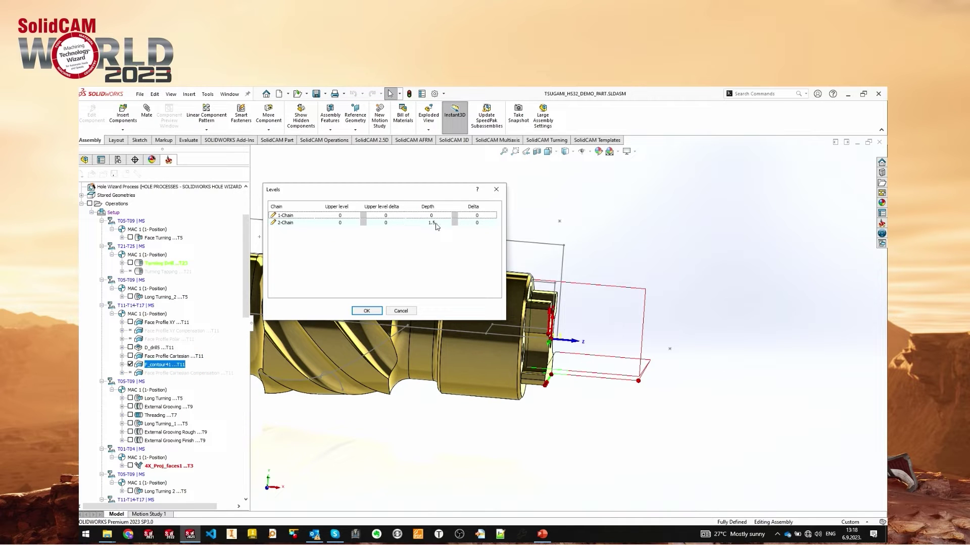
{"action": "left_click", "coordinate": [436, 225]}
{"action": "left_click", "coordinate": [437, 223]}
{"action": "middle_click_drag", "start_coordinate": [626, 348], "coordinate": [536, 288]}
{"action": "left_click", "coordinate": [437, 225]}
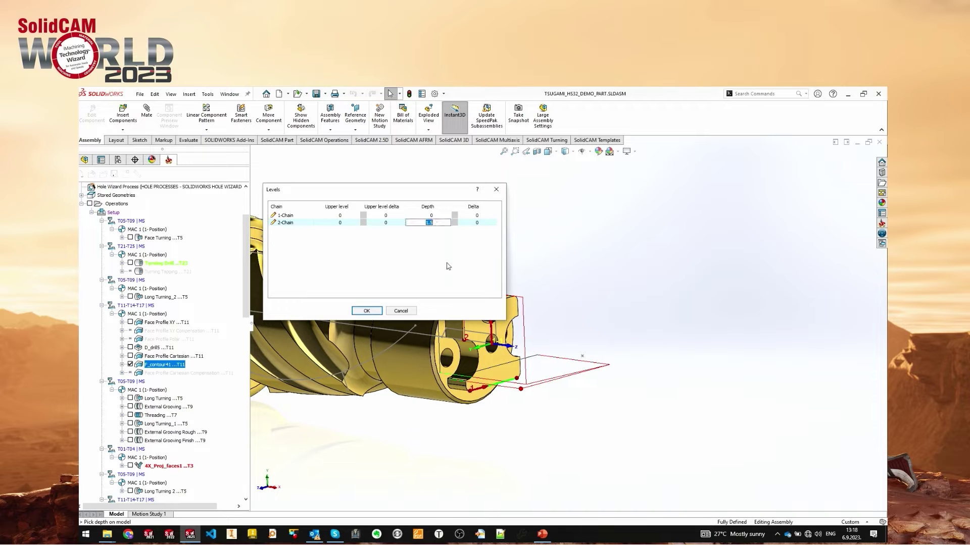
{"action": "left_click", "coordinate": [447, 347]}
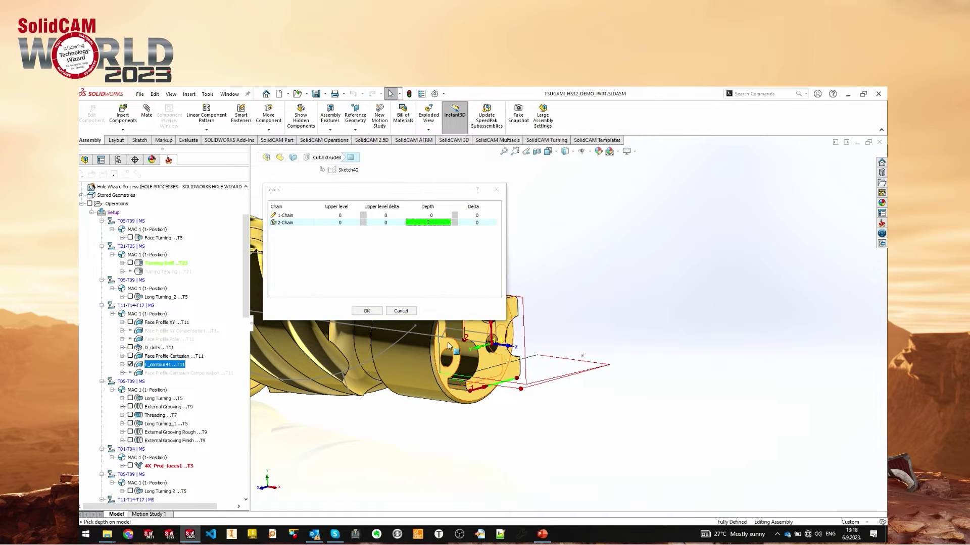
{"action": "left_click", "coordinate": [369, 312]}
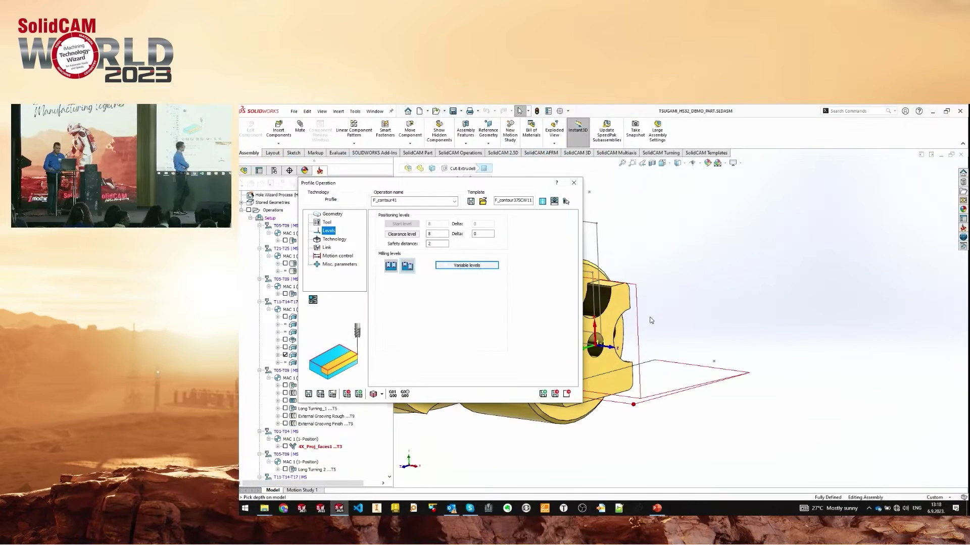
{"action": "double_click", "coordinate": [529, 186]}
{"action": "middle_click_drag", "start_coordinate": [614, 303], "coordinate": [626, 357]}
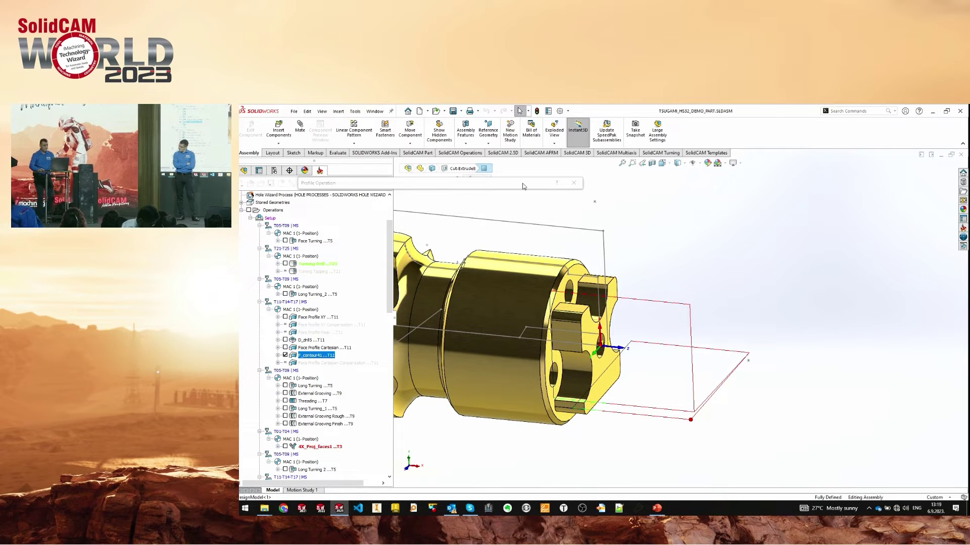
{"action": "mouse_move", "coordinate": [522, 187]}
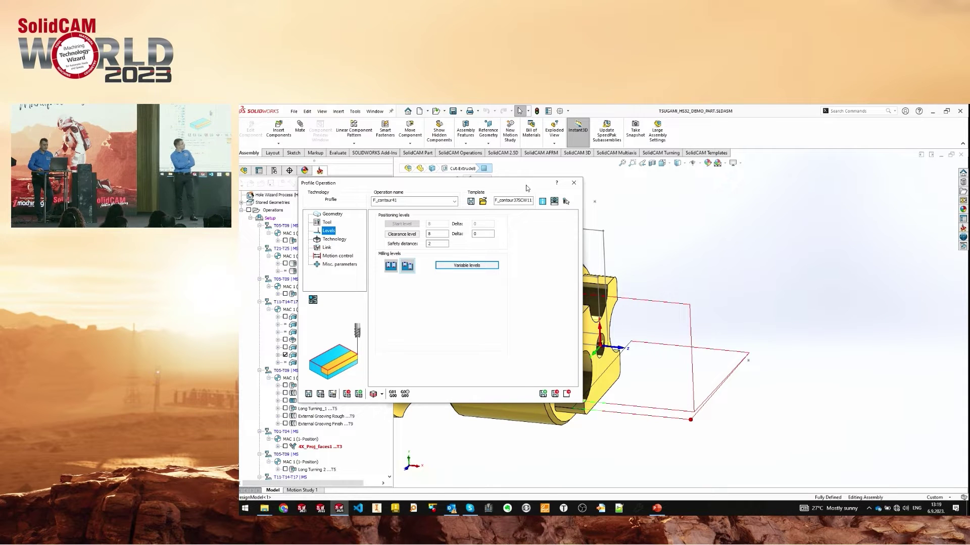
{"action": "left_click", "coordinate": [520, 182]}
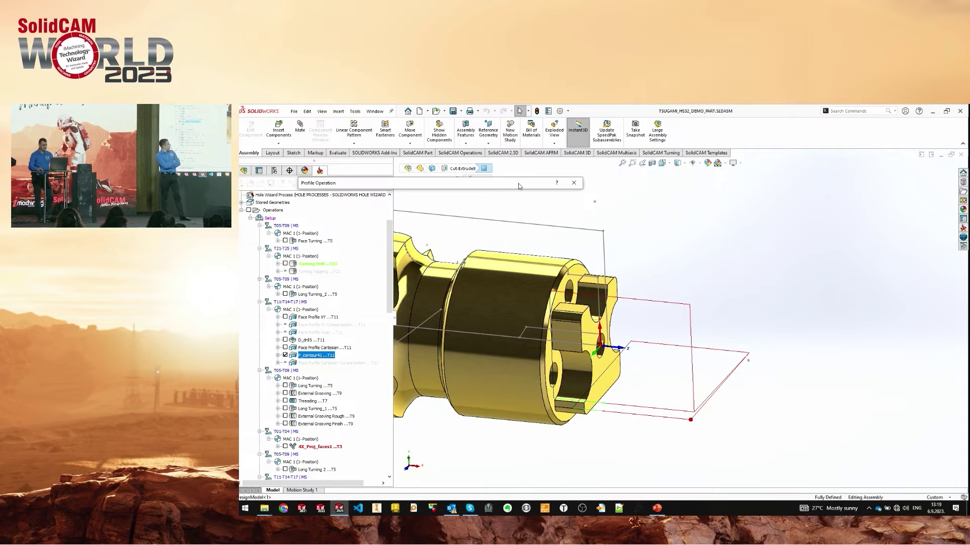
{"action": "left_click", "coordinate": [518, 184]}
{"action": "left_click", "coordinate": [518, 184]}
{"action": "left_click", "coordinate": [519, 184]}
{"action": "left_click", "coordinate": [519, 184]}
{"action": "left_click", "coordinate": [519, 184]}
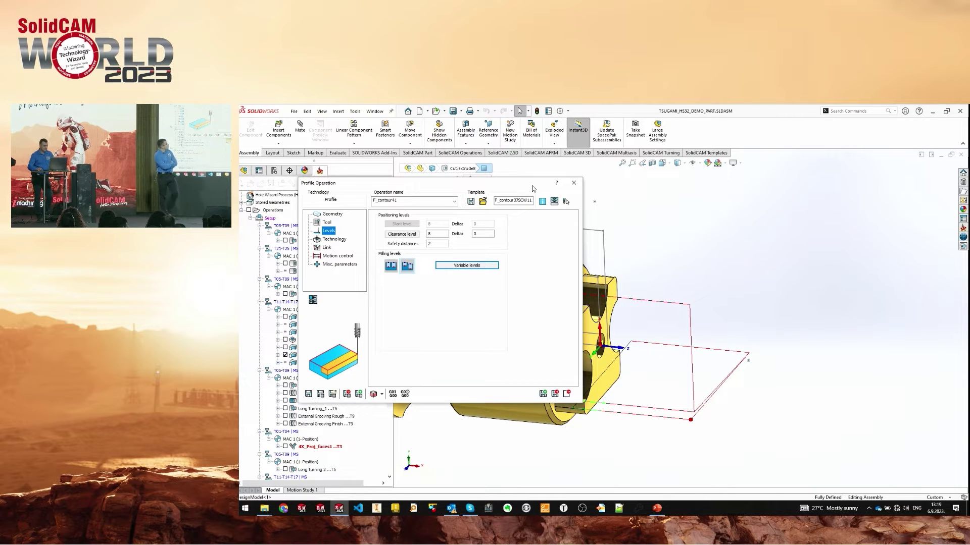
{"action": "left_click", "coordinate": [567, 395]}
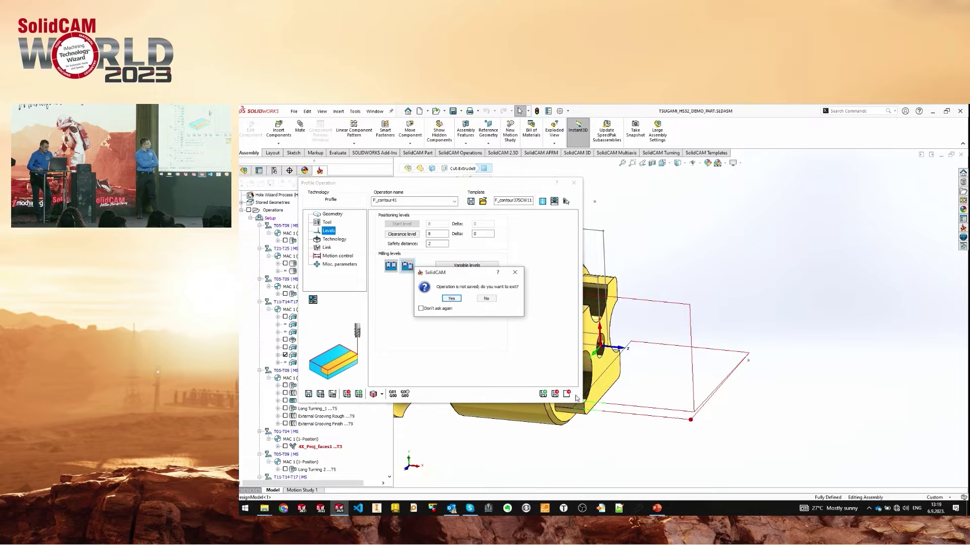
{"action": "left_click", "coordinate": [487, 298]}
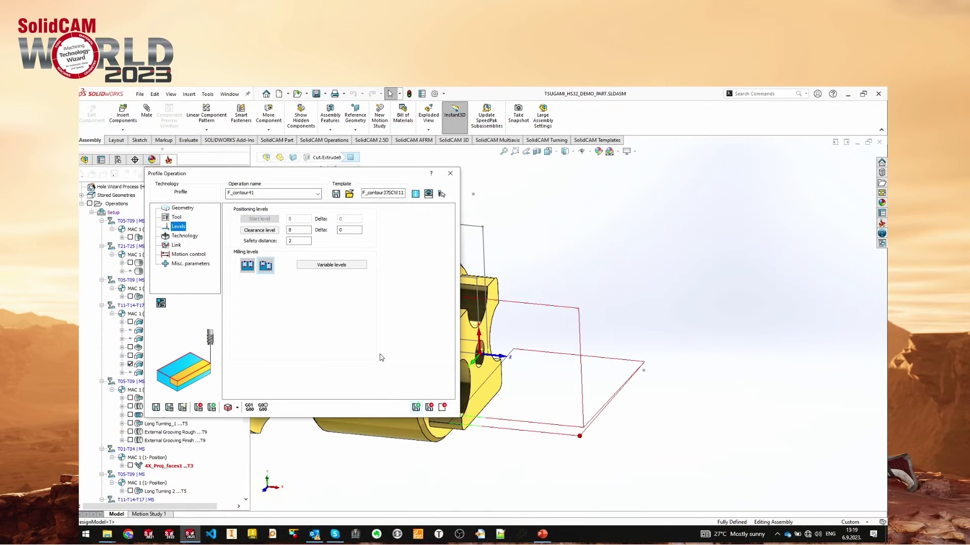
- Set the external corner strategy to Rounded in the Technology parameters
{"action": "left_click", "coordinate": [190, 239]}
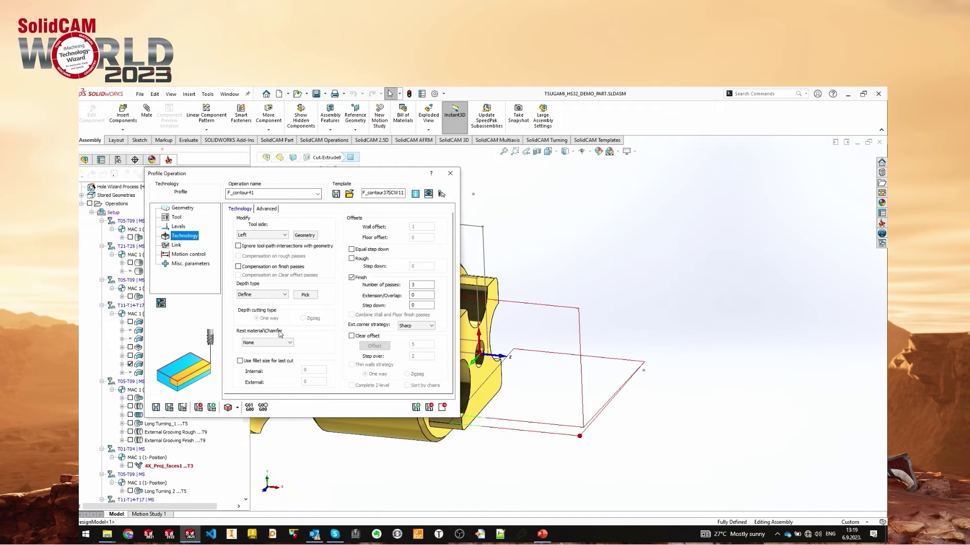
{"action": "left_click", "coordinate": [423, 326]}
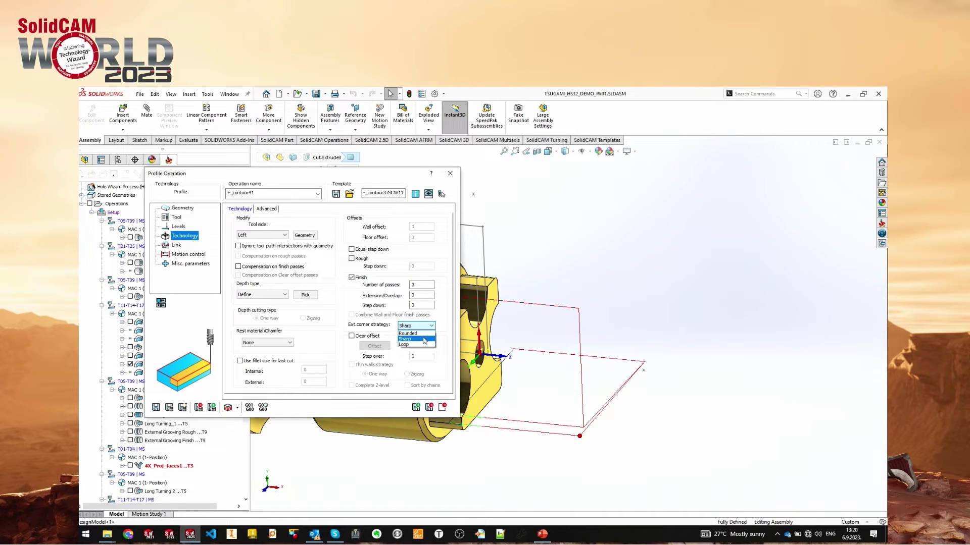
{"action": "left_click", "coordinate": [423, 334]}
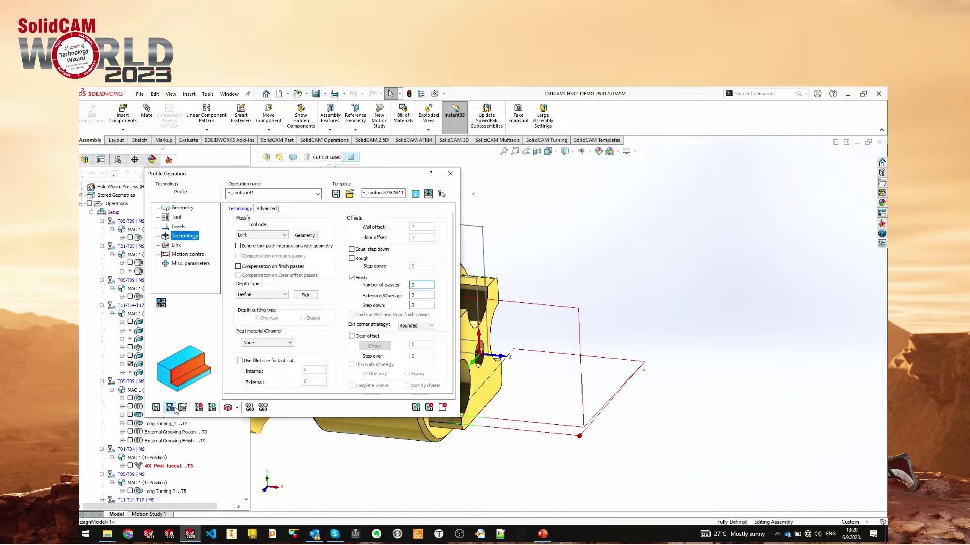
- Store the settings as template SCW2023, then save and exit the operation
{"action": "left_click", "coordinate": [336, 194]}
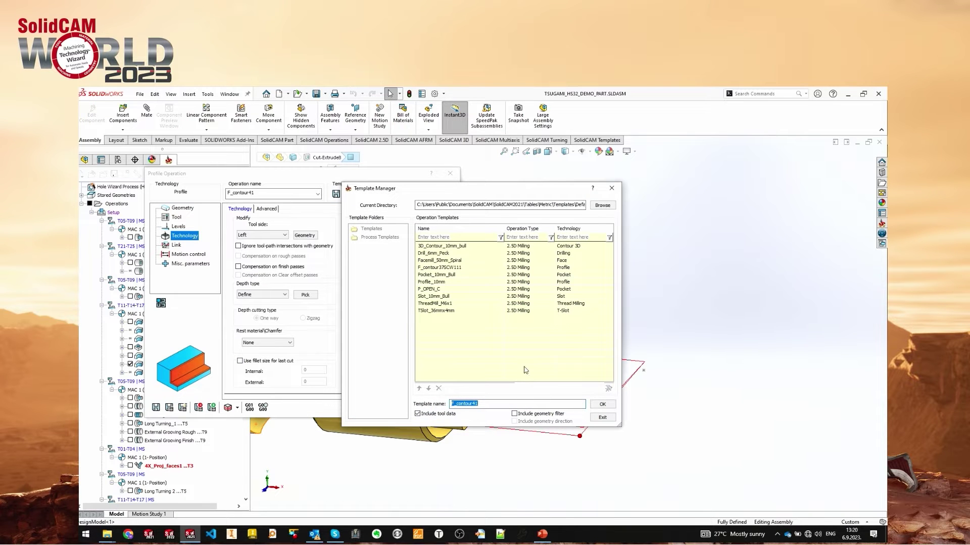
{"action": "type", "text": "SCW2023"}
{"action": "left_click", "coordinate": [606, 405]}
{"action": "left_click", "coordinate": [430, 407]}
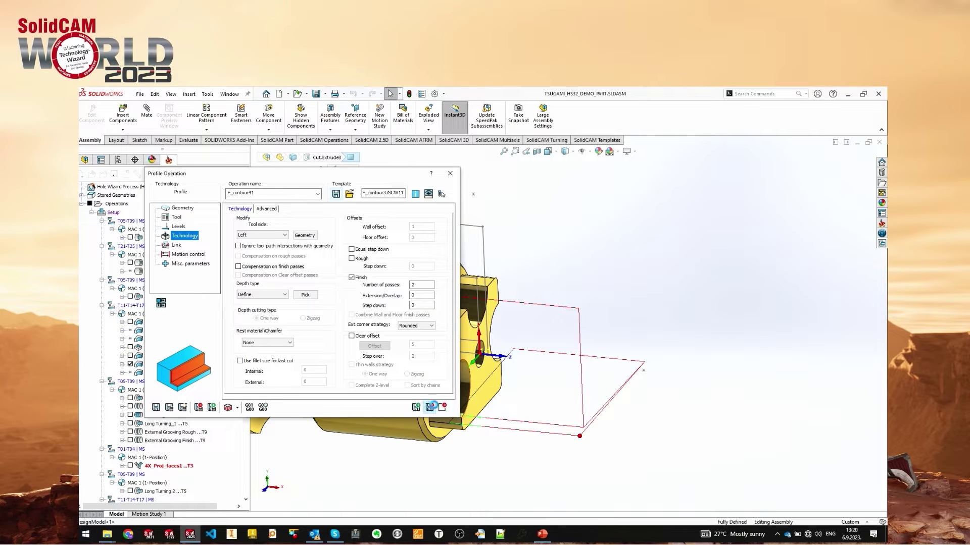
- In Part Settings, choose SCW2023 as the default Profile template, replacing F_contour
{"action": "scroll", "coordinate": [183, 322], "scroll_direction": "up", "scroll_amount": 3}
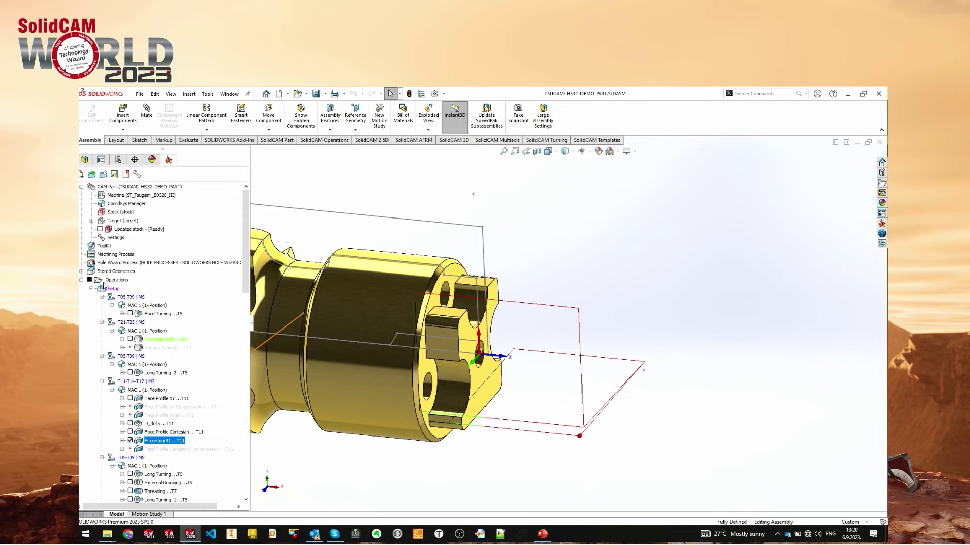
{"action": "double_click", "coordinate": [115, 238]}
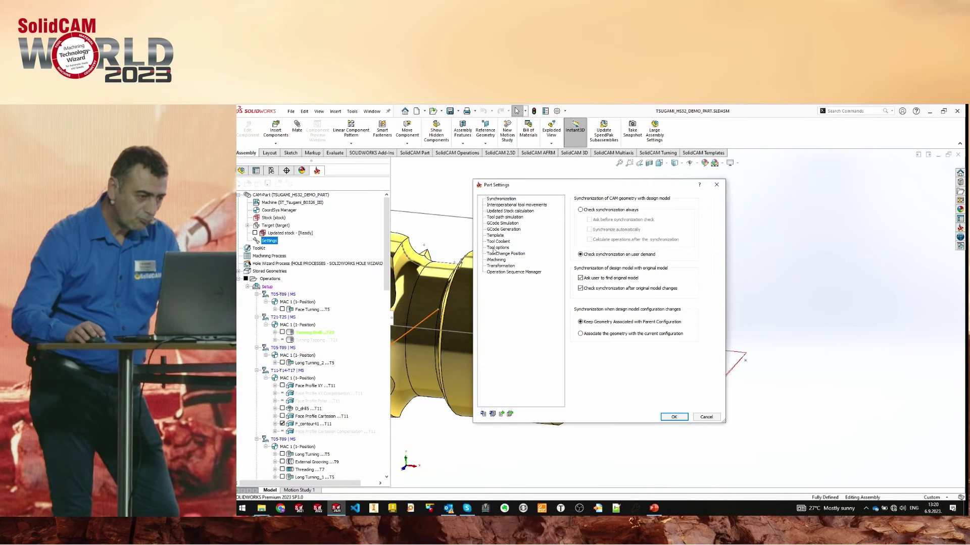
{"action": "left_click", "coordinate": [496, 236]}
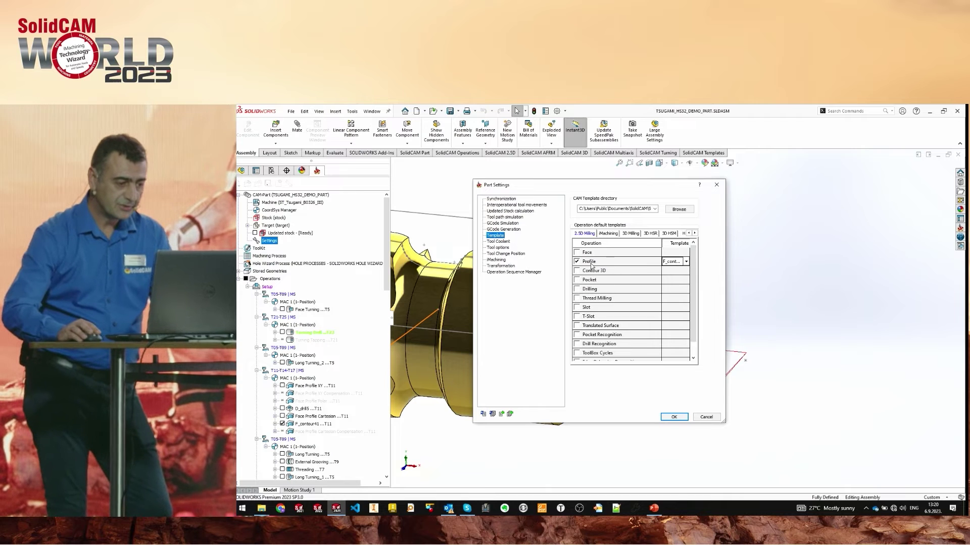
{"action": "left_click", "coordinate": [687, 261]}
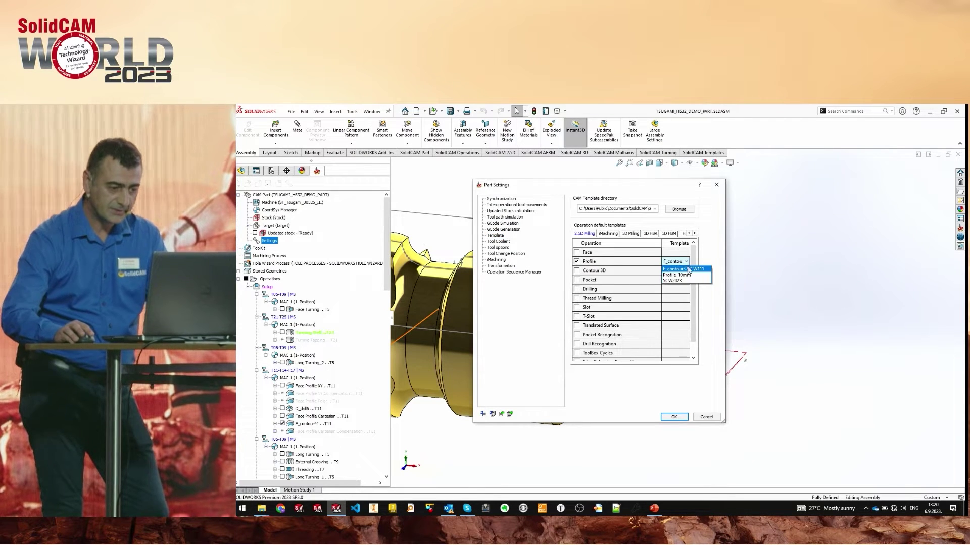
{"action": "left_click", "coordinate": [696, 281]}
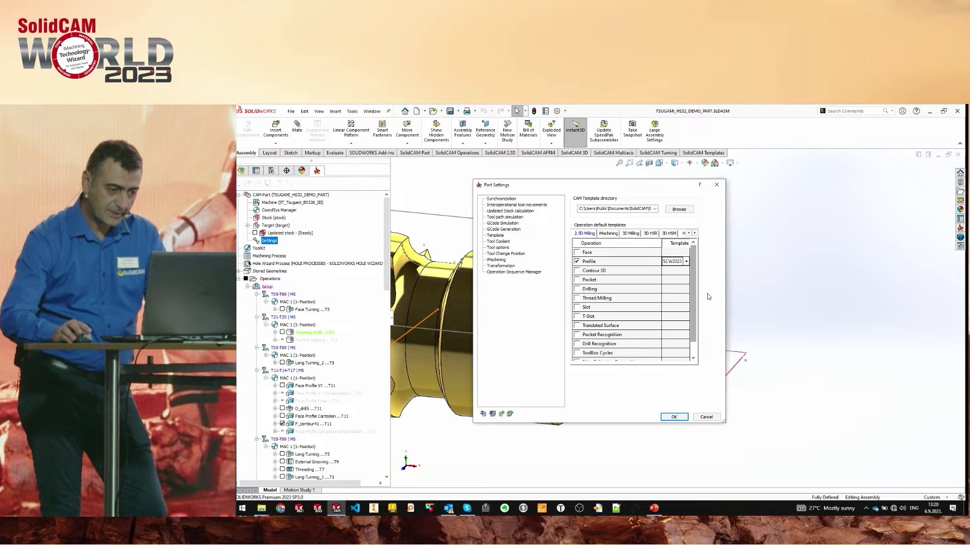
{"action": "left_click", "coordinate": [675, 417]}
{"action": "right_click", "coordinate": [324, 388]}
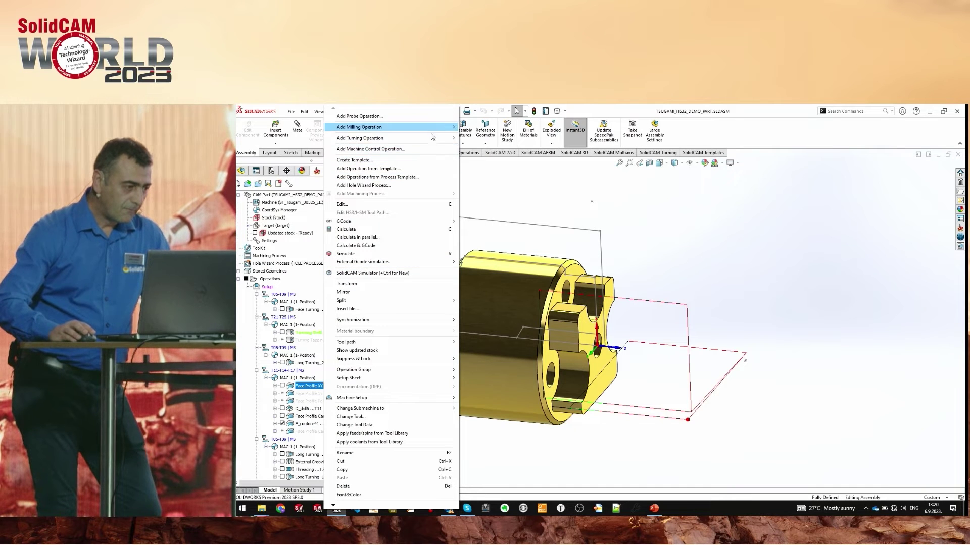
{"action": "mouse_move", "coordinate": [431, 132]}
{"action": "left_click", "coordinate": [493, 160]}
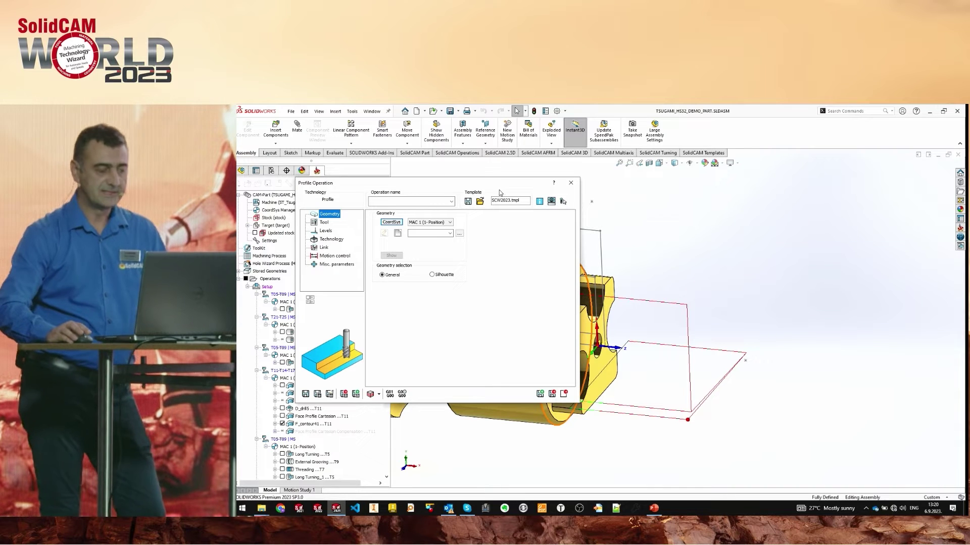
{"action": "left_click", "coordinate": [336, 241]}
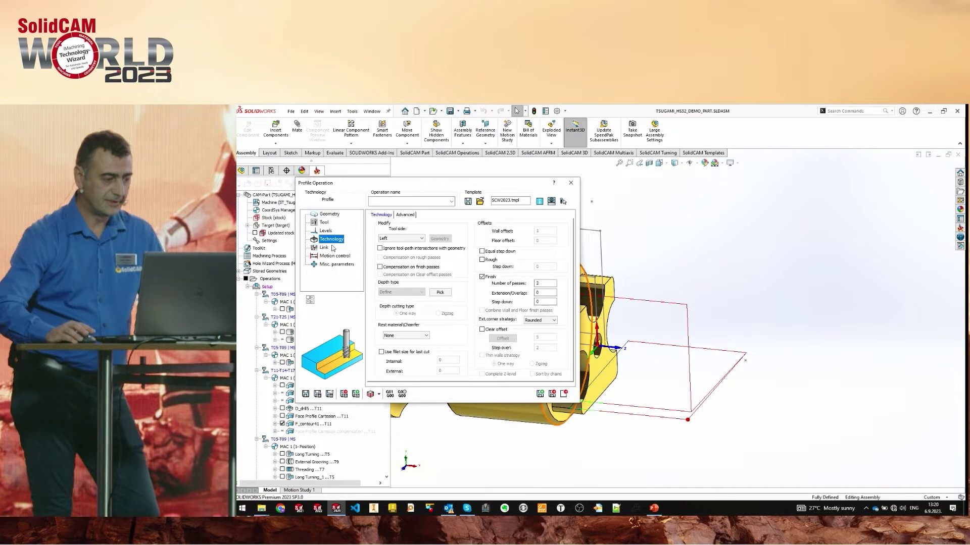
{"action": "left_click", "coordinate": [543, 291]}
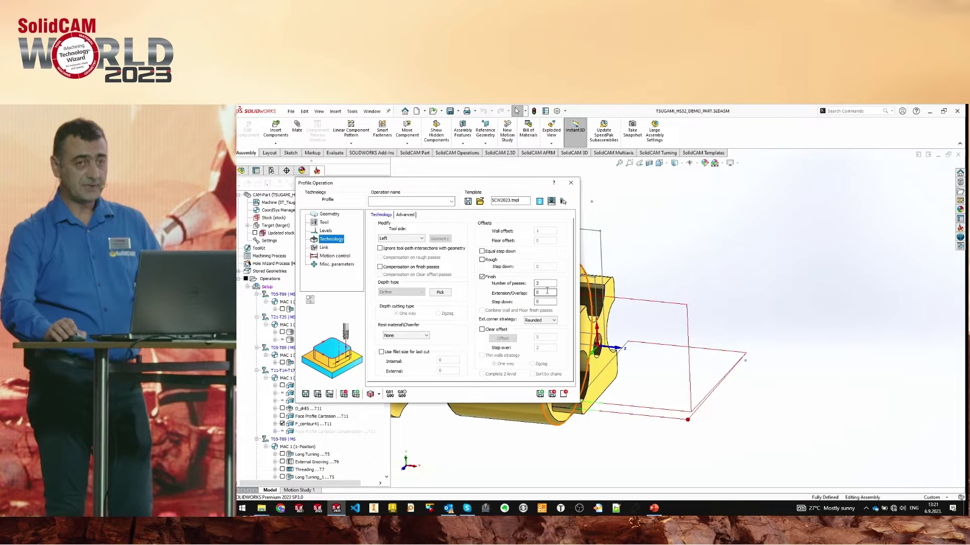
{"action": "left_click", "coordinate": [545, 284]}
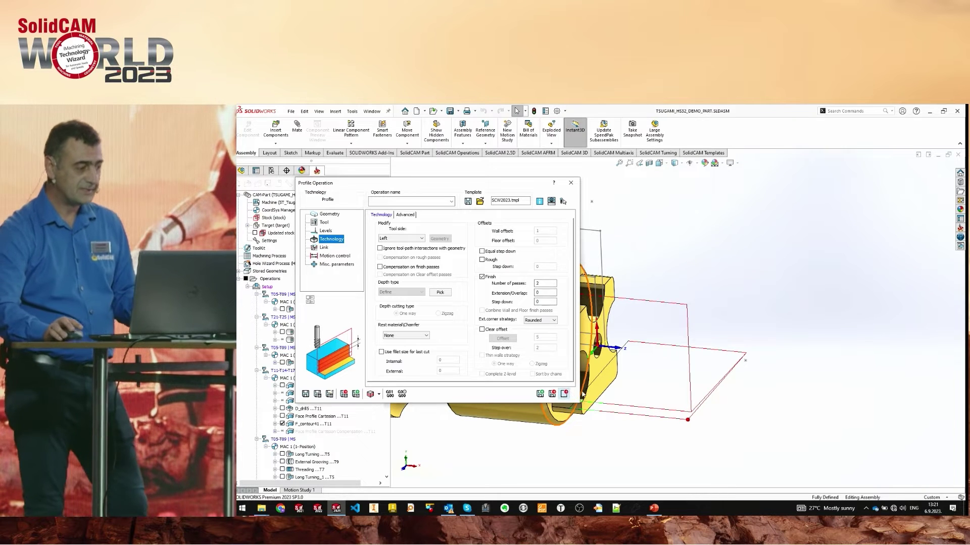
{"action": "left_click", "coordinate": [564, 394]}
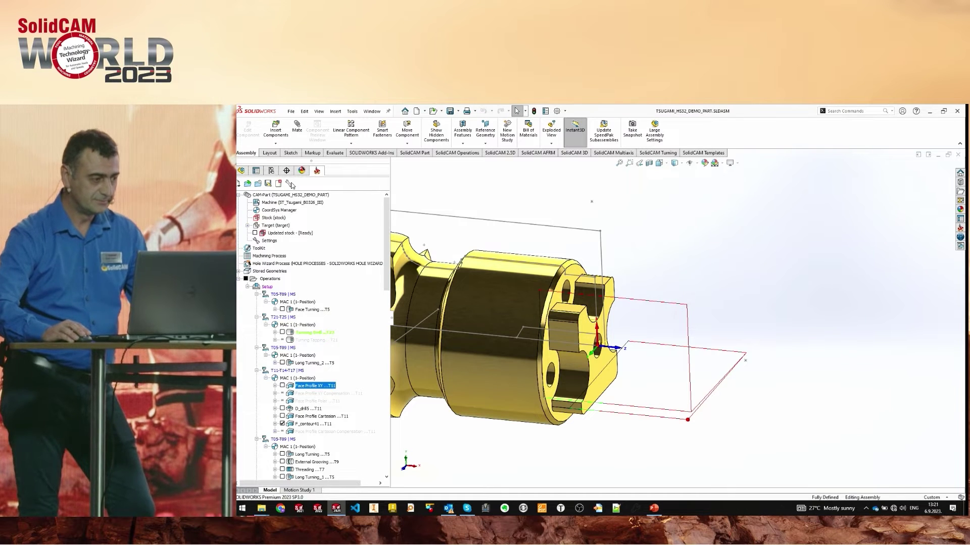
{"action": "left_click", "coordinate": [289, 185]}
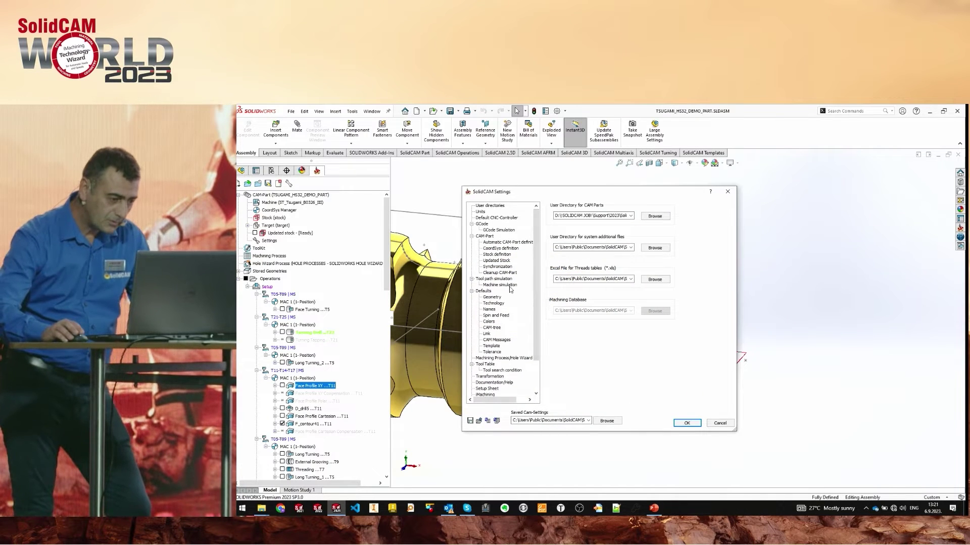
{"action": "scroll", "coordinate": [510, 294], "scroll_direction": "down", "scroll_amount": 2}
{"action": "left_click", "coordinate": [492, 310]}
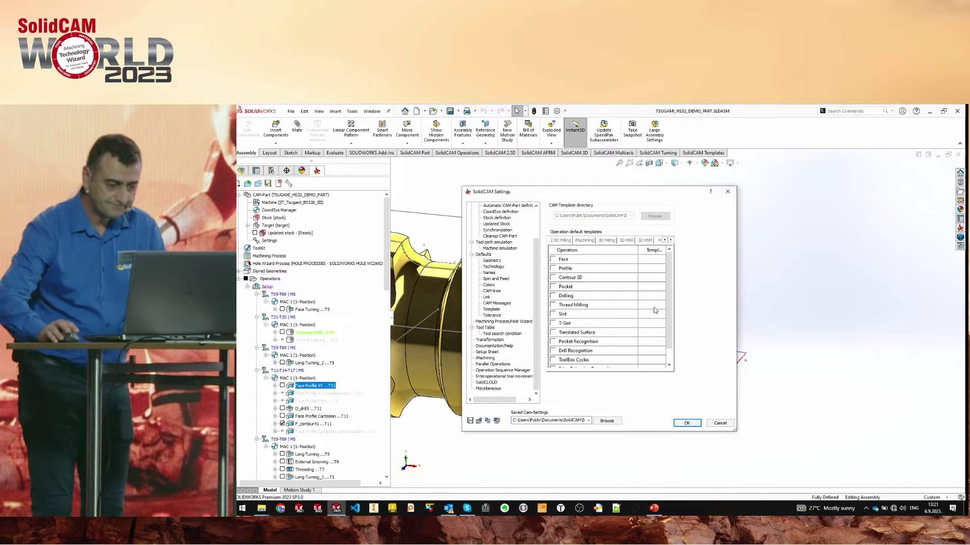
{"action": "left_click", "coordinate": [721, 423]}
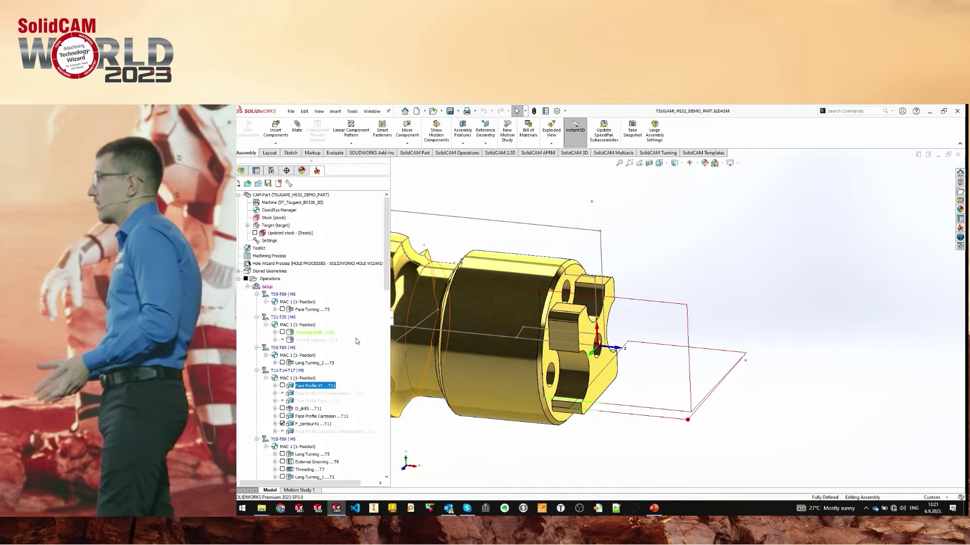
{"action": "scroll", "coordinate": [346, 332], "scroll_direction": "down", "scroll_amount": 5}
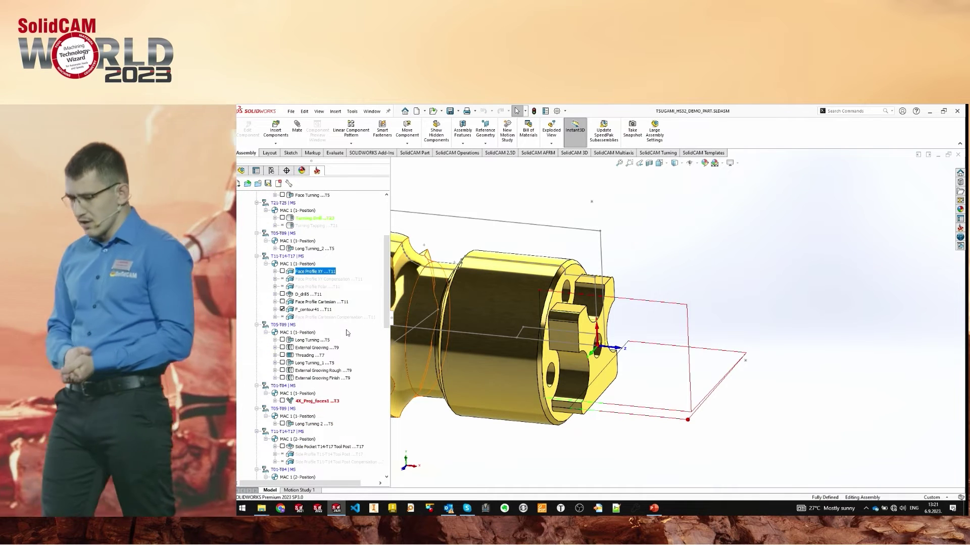
{"action": "scroll", "coordinate": [325, 436], "scroll_direction": "down", "scroll_amount": 1}
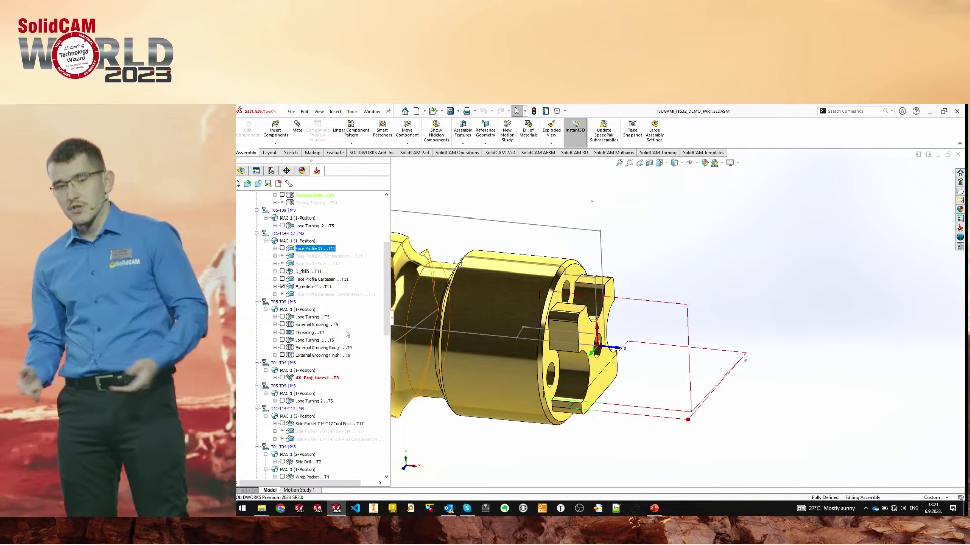
{"action": "left_click", "coordinate": [329, 425]}
{"action": "double_click", "coordinate": [329, 425]}
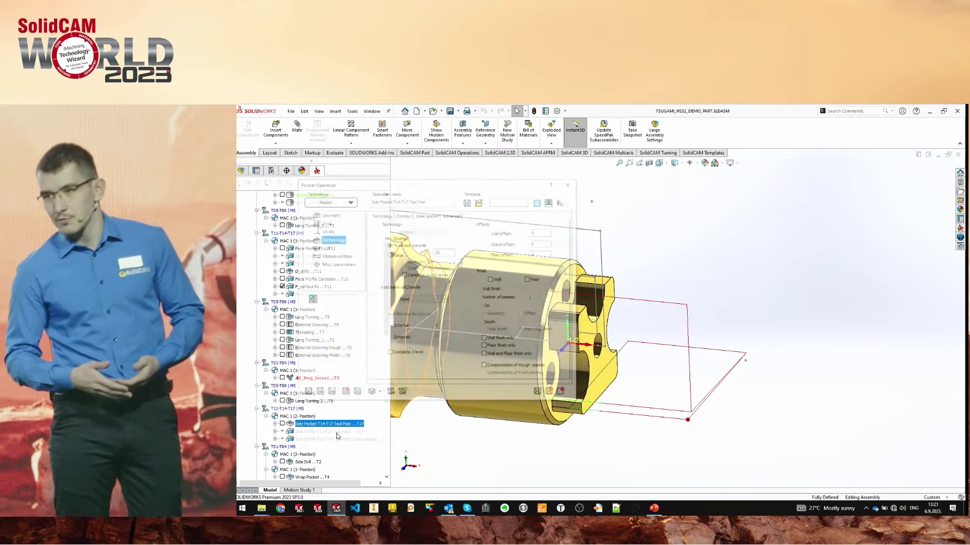
{"action": "left_click", "coordinate": [551, 201]}
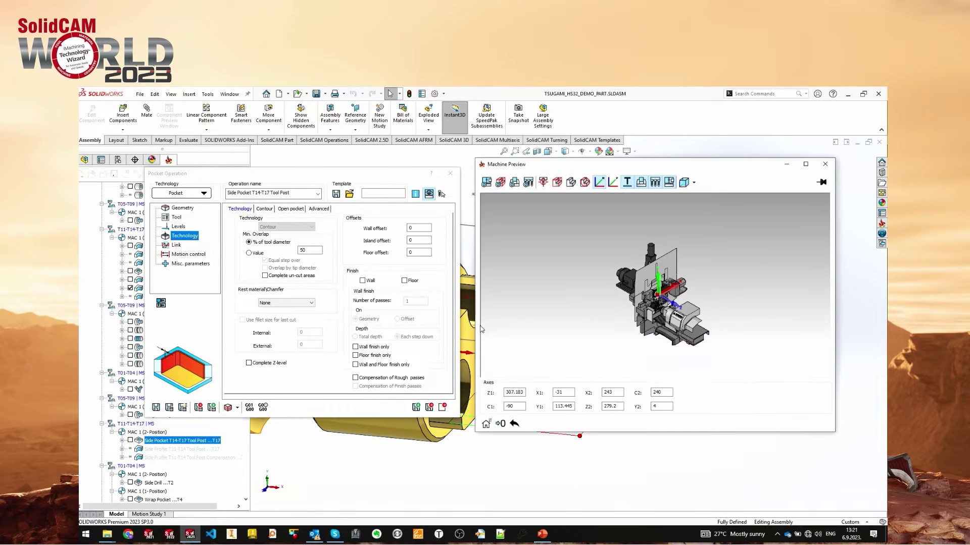
{"action": "scroll", "coordinate": [615, 325], "scroll_direction": "up", "scroll_amount": 5}
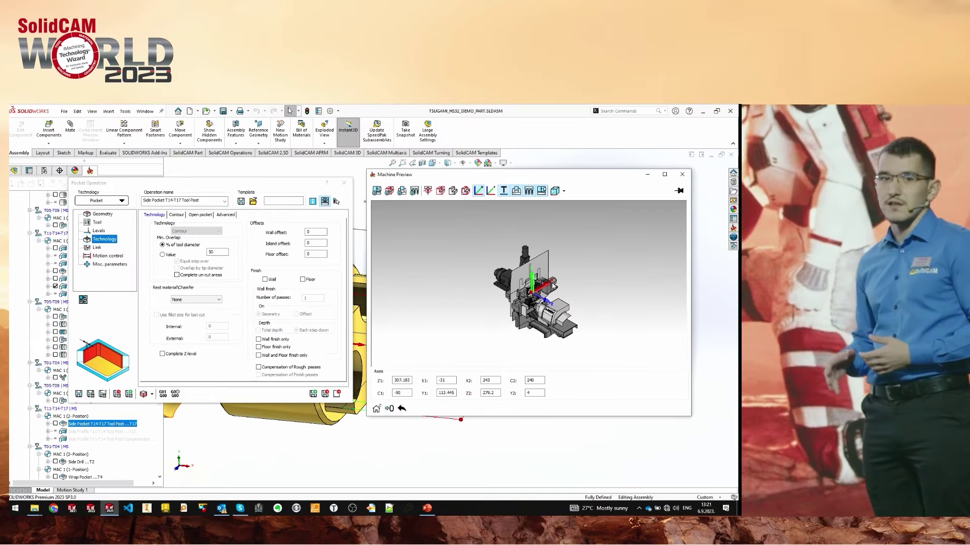
{"action": "scroll", "coordinate": [528, 298], "scroll_direction": "up", "scroll_amount": 10}
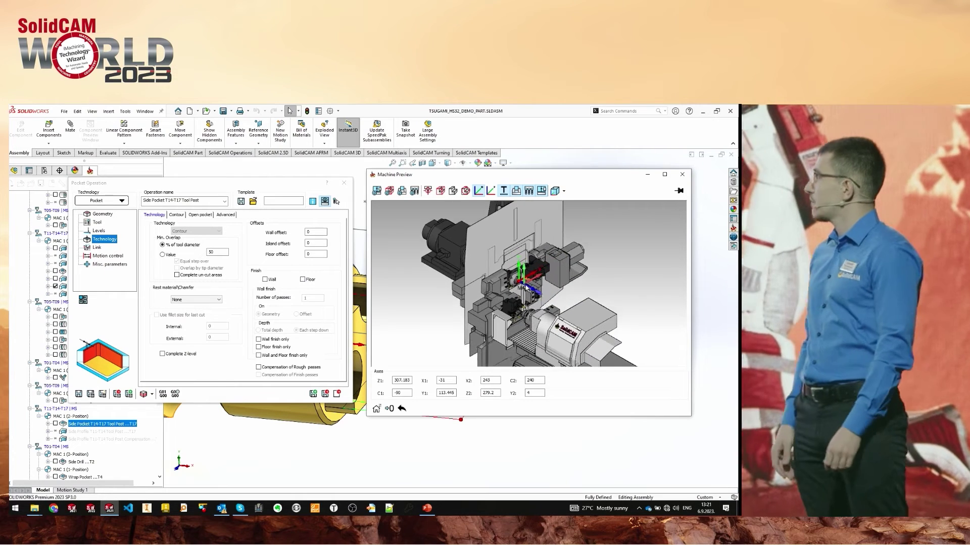
{"action": "scroll", "coordinate": [528, 289], "scroll_direction": "up", "scroll_amount": 8}
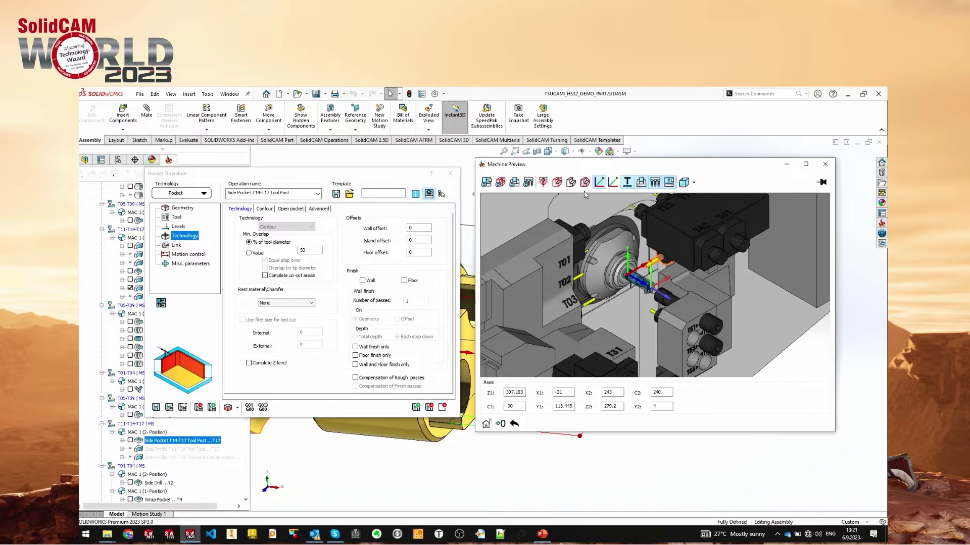
{"action": "scroll", "coordinate": [655, 275], "scroll_direction": "up", "scroll_amount": 3}
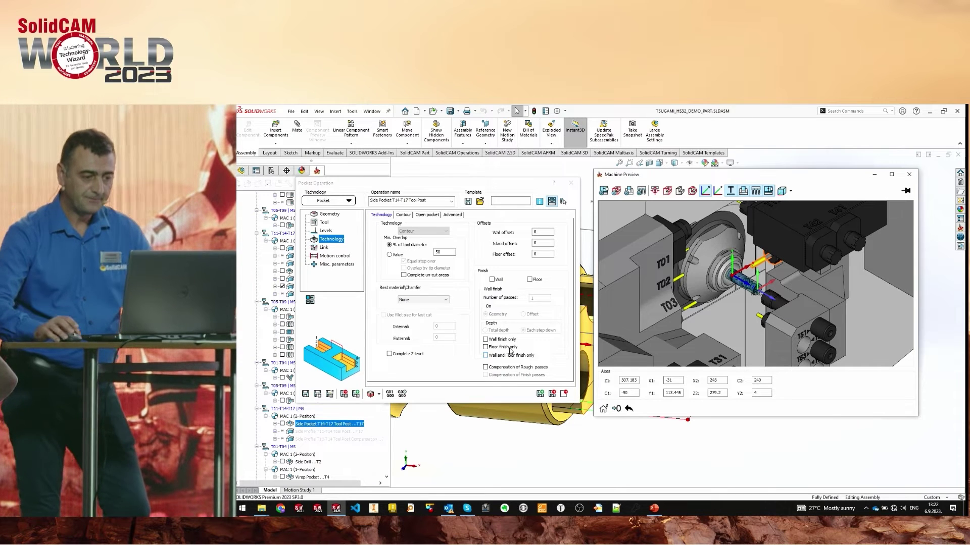
{"action": "left_click", "coordinate": [717, 192]}
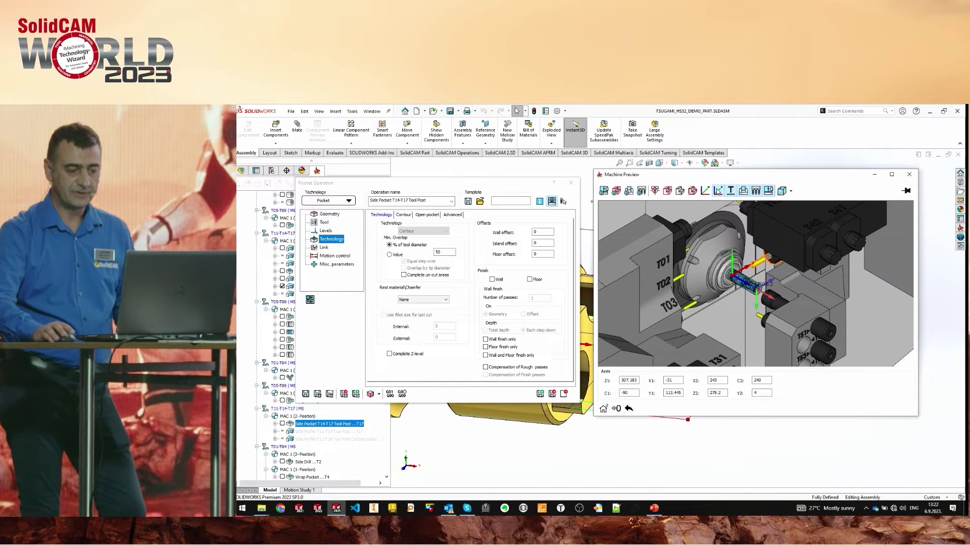
{"action": "scroll", "coordinate": [760, 271], "scroll_direction": "up", "scroll_amount": 3}
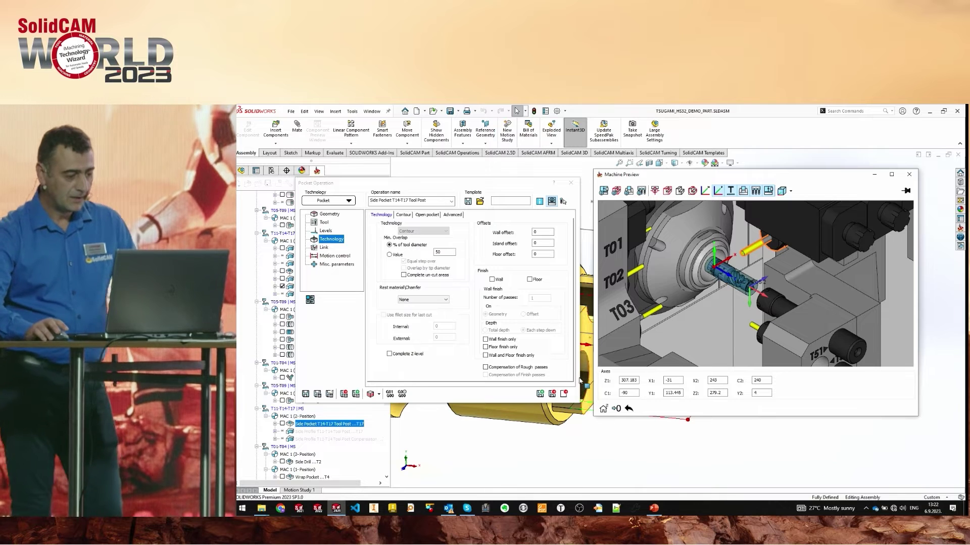
{"action": "left_click", "coordinate": [565, 394]}
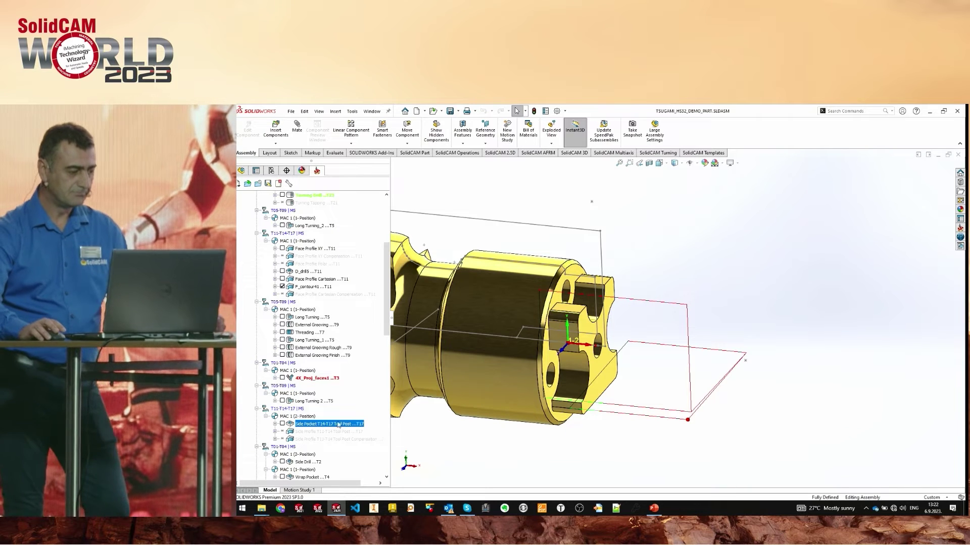
- Recalculate the Long Turning 2 operation
{"action": "left_click", "coordinate": [321, 401]}
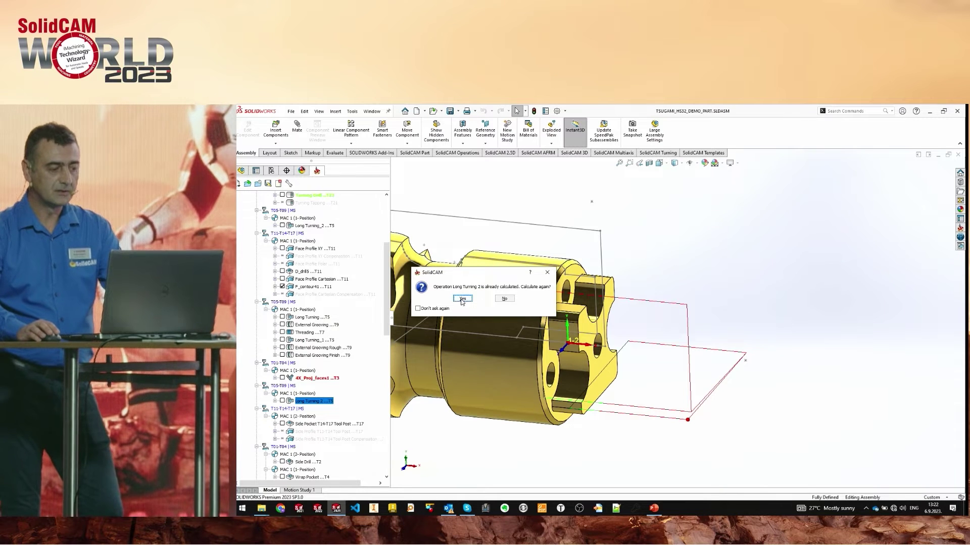
{"action": "left_click", "coordinate": [462, 299]}
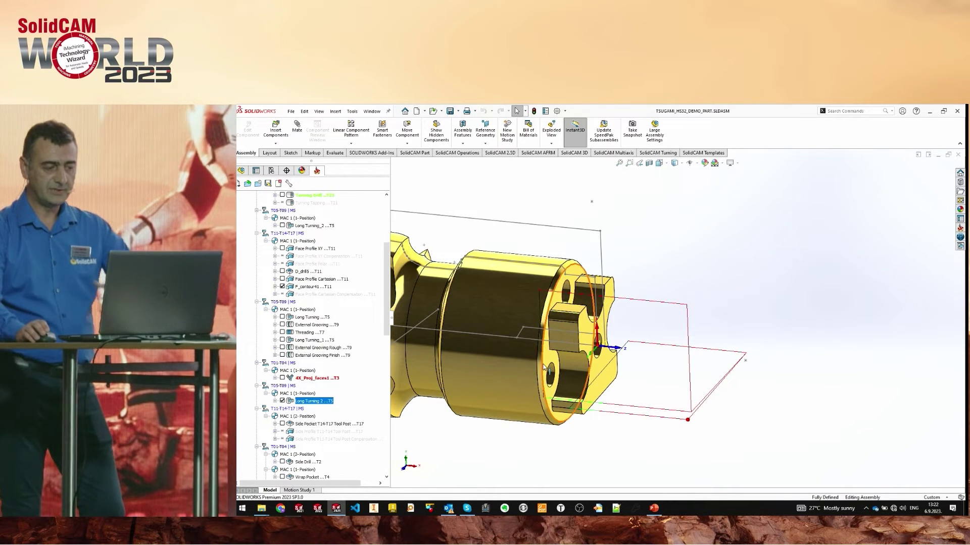
{"action": "right_click", "coordinate": [321, 403]}
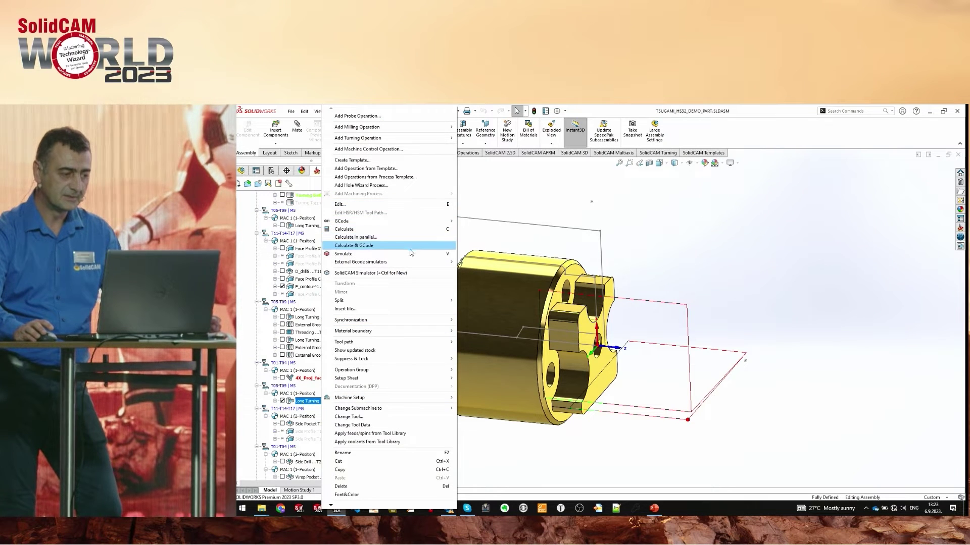
{"action": "mouse_move", "coordinate": [427, 223]}
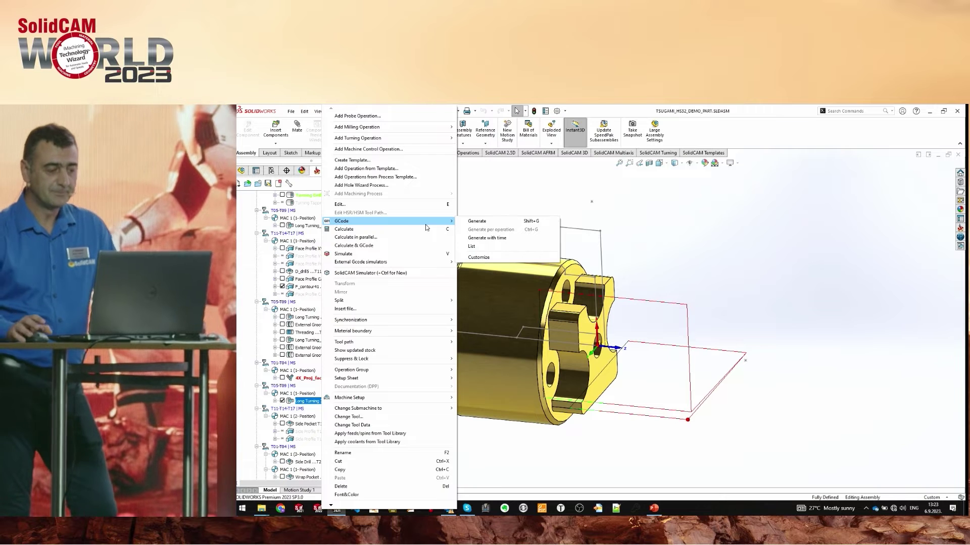
{"action": "left_click", "coordinate": [651, 215]}
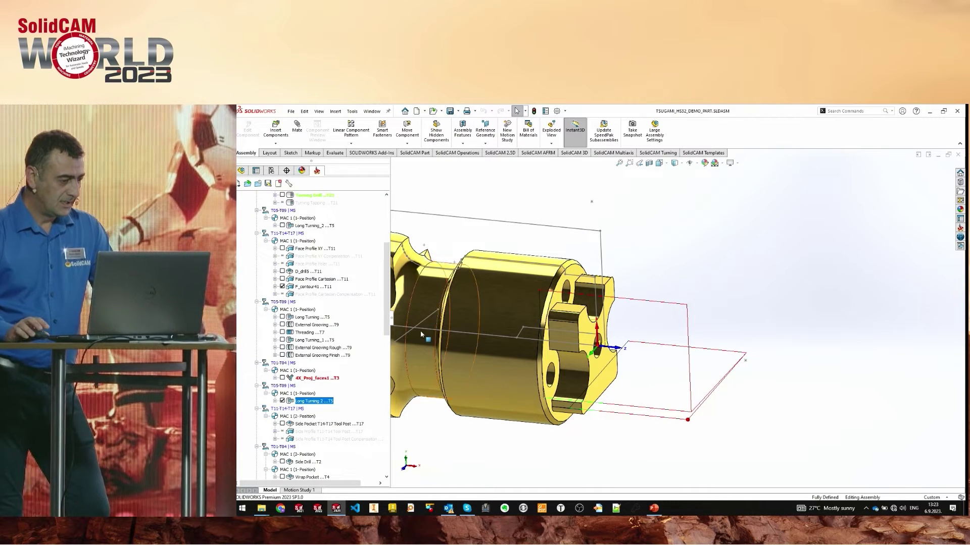
- Reopen and close the Side Pocket T14-T17 Tool Post operation's parameters
{"action": "left_click", "coordinate": [349, 425]}
{"action": "double_click", "coordinate": [349, 425]}
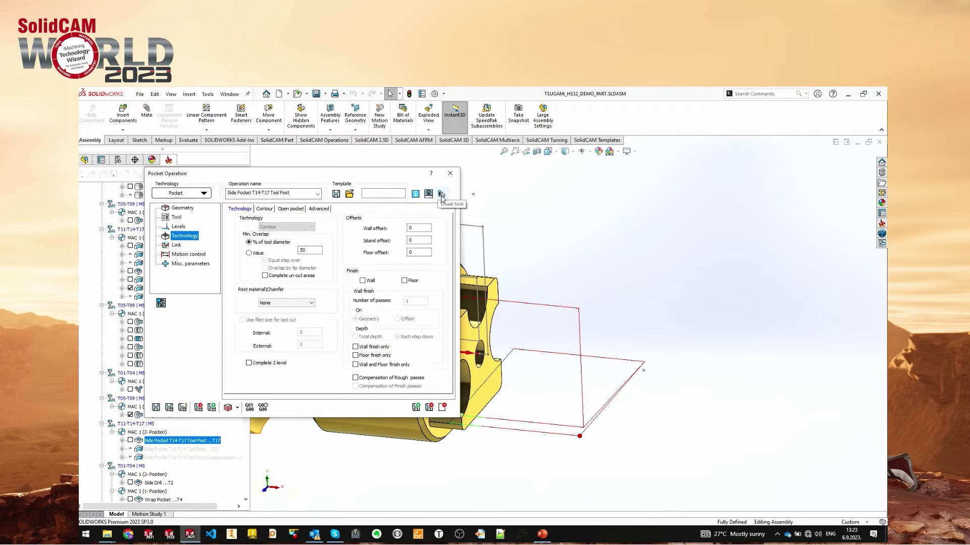
{"action": "left_click", "coordinate": [442, 407]}
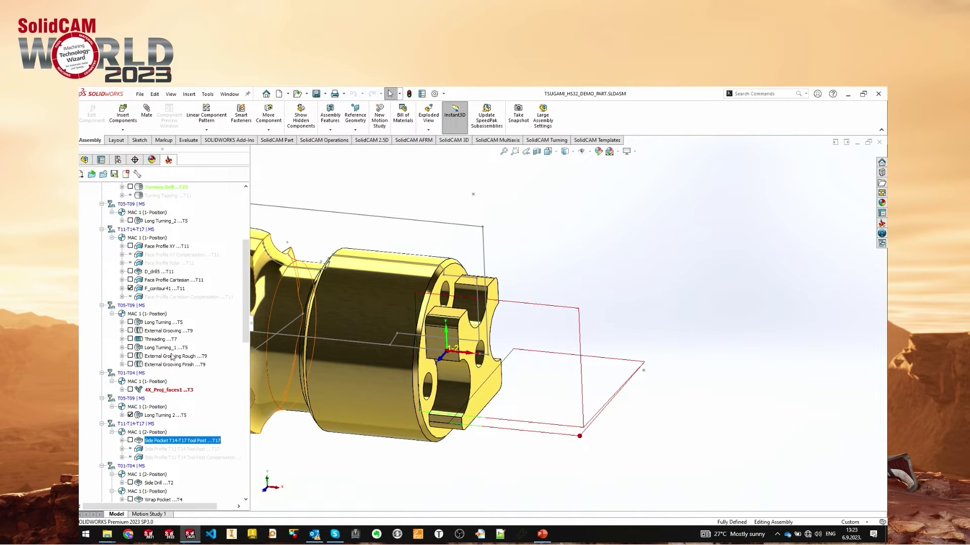
- Add a new Profile milling operation from F_contour41's context menu
{"action": "right_click", "coordinate": [173, 290]}
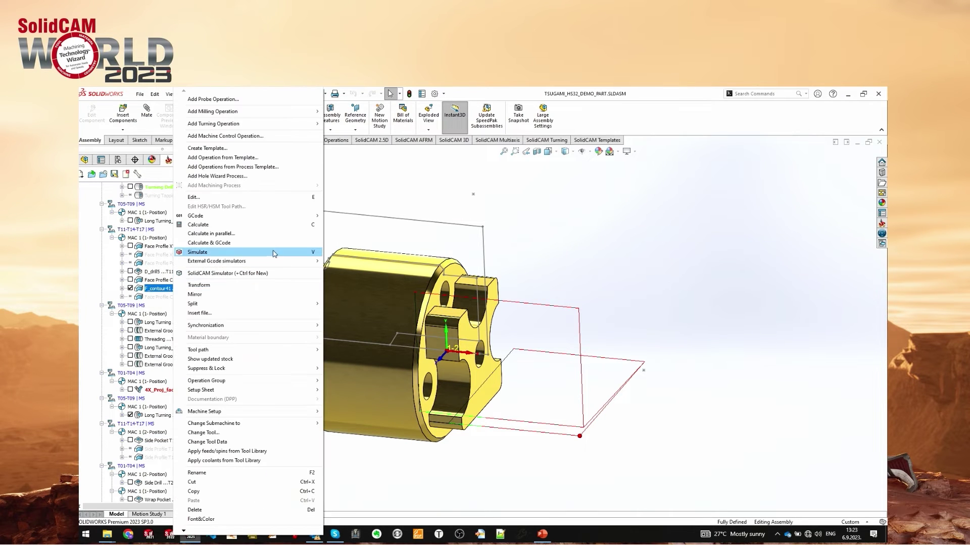
{"action": "mouse_move", "coordinate": [303, 112]}
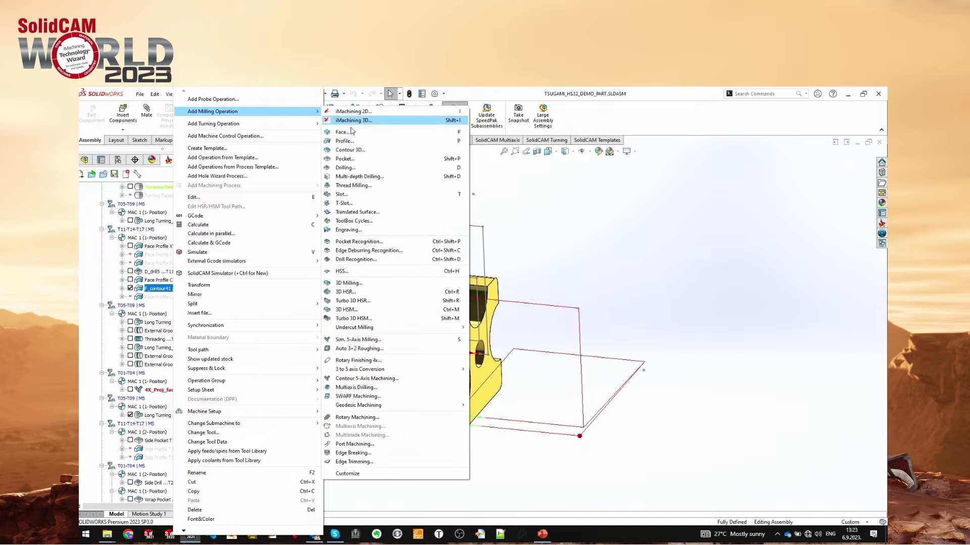
{"action": "left_click", "coordinate": [485, 158]}
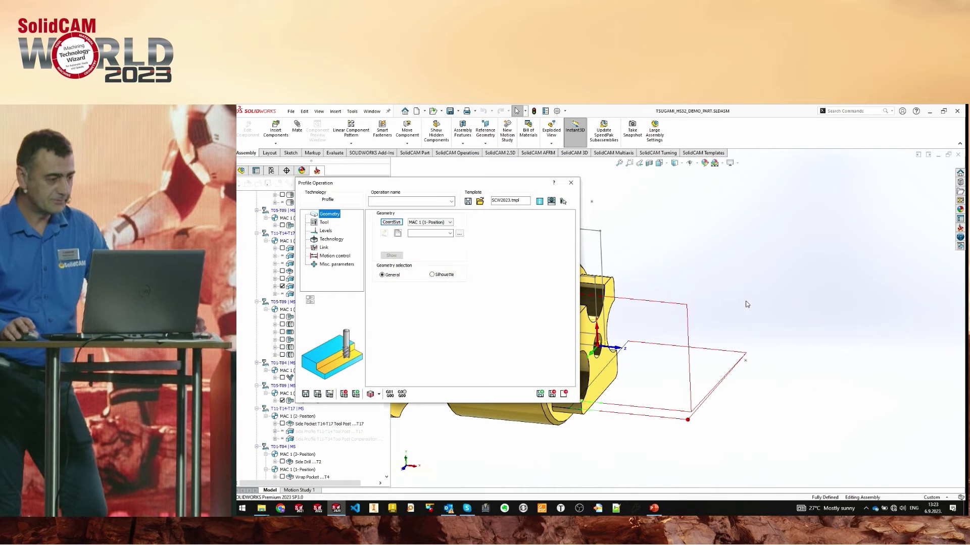
- Open the machine preview for the new operation and zoom in on the turret
{"action": "left_click", "coordinate": [551, 201]}
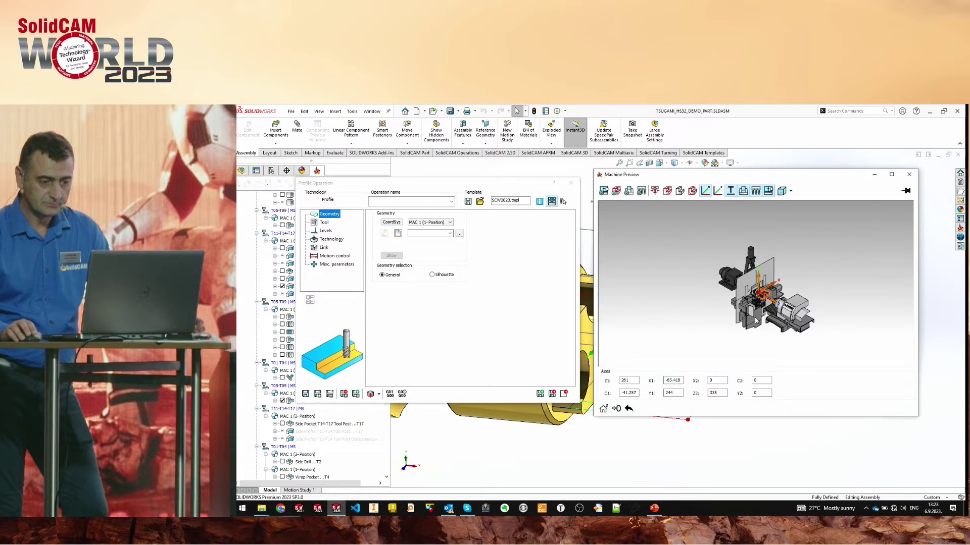
{"action": "scroll", "coordinate": [763, 292], "scroll_direction": "up", "scroll_amount": 10}
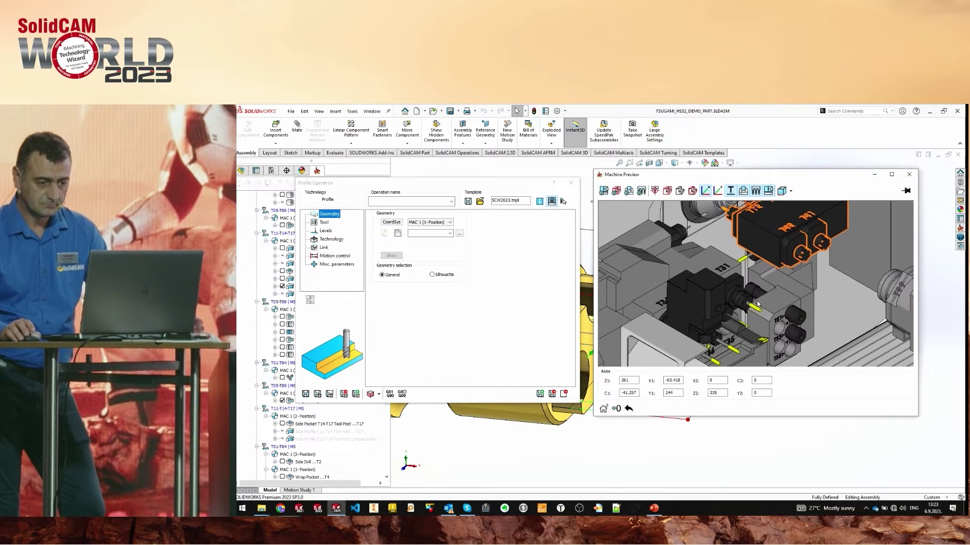
{"action": "scroll", "coordinate": [754, 316], "scroll_direction": "down", "scroll_amount": 10}
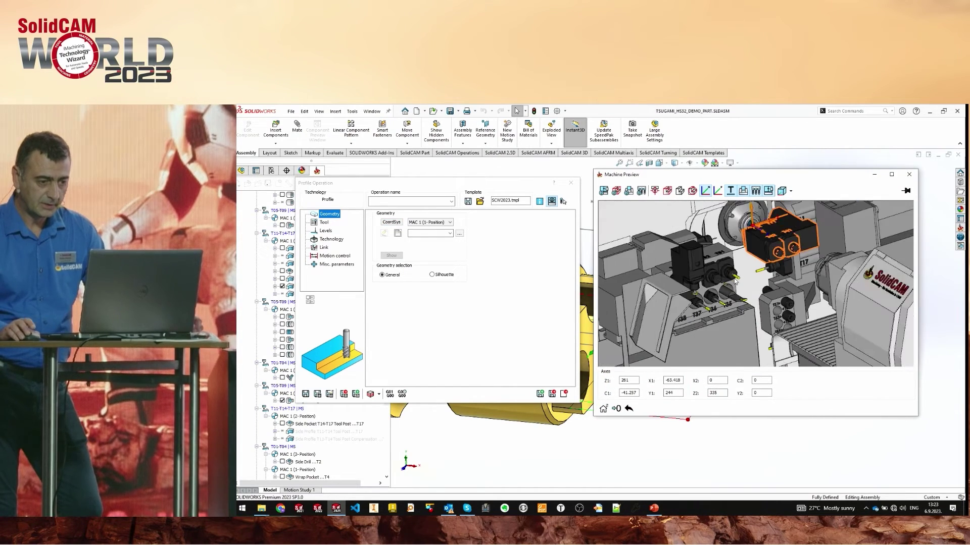
{"action": "middle_click_drag", "start_coordinate": [753, 271], "coordinate": [783, 282]}
{"action": "scroll", "coordinate": [783, 281], "scroll_direction": "up", "scroll_amount": 3}
{"action": "scroll", "coordinate": [782, 281], "scroll_direction": "up", "scroll_amount": 3}
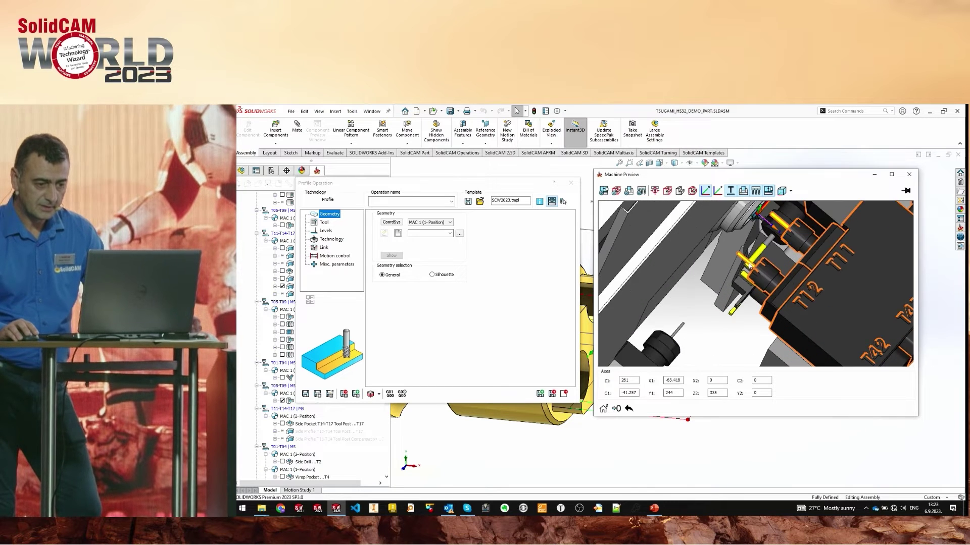
- Focus the preview on tool 11's cutting point and show the operation's tool data
{"action": "right_click", "coordinate": [751, 267]}
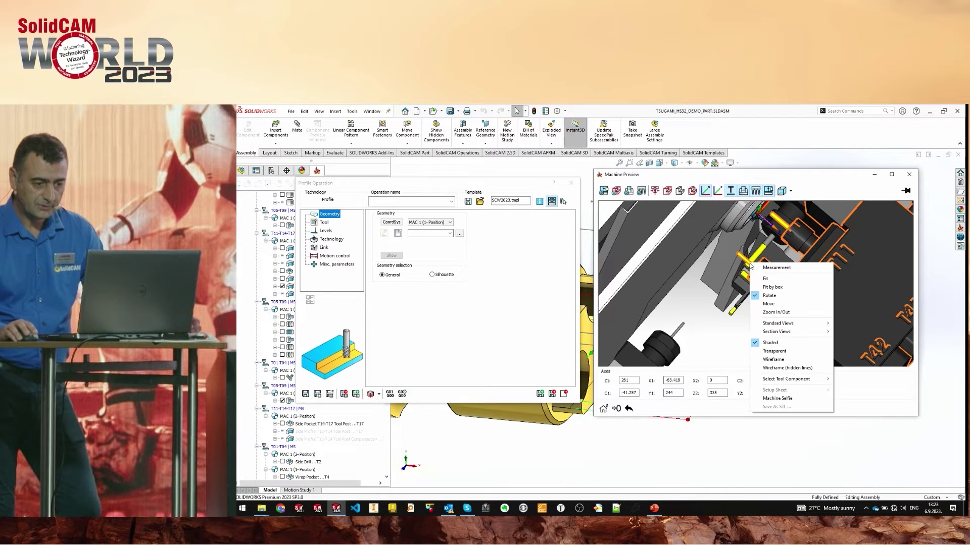
{"action": "mouse_move", "coordinate": [811, 382]}
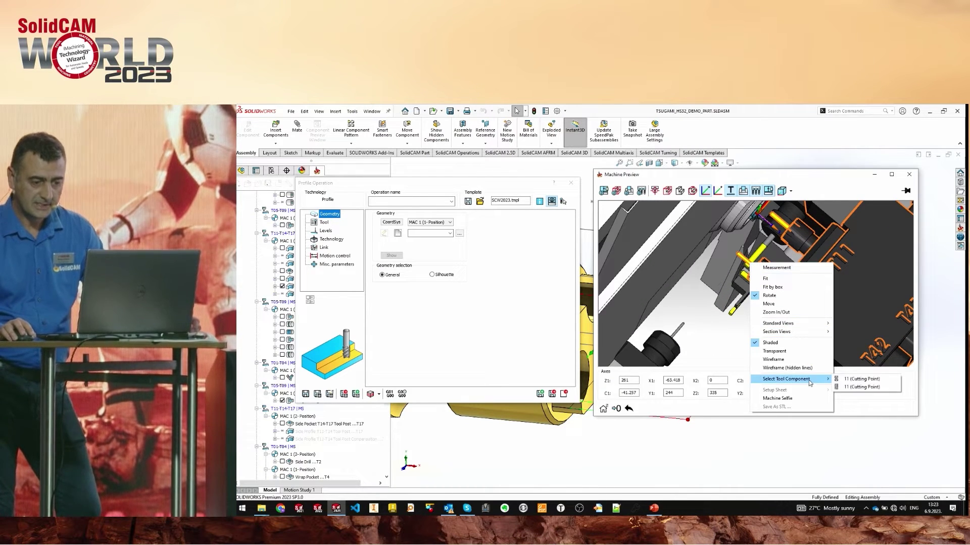
{"action": "left_click", "coordinate": [865, 386]}
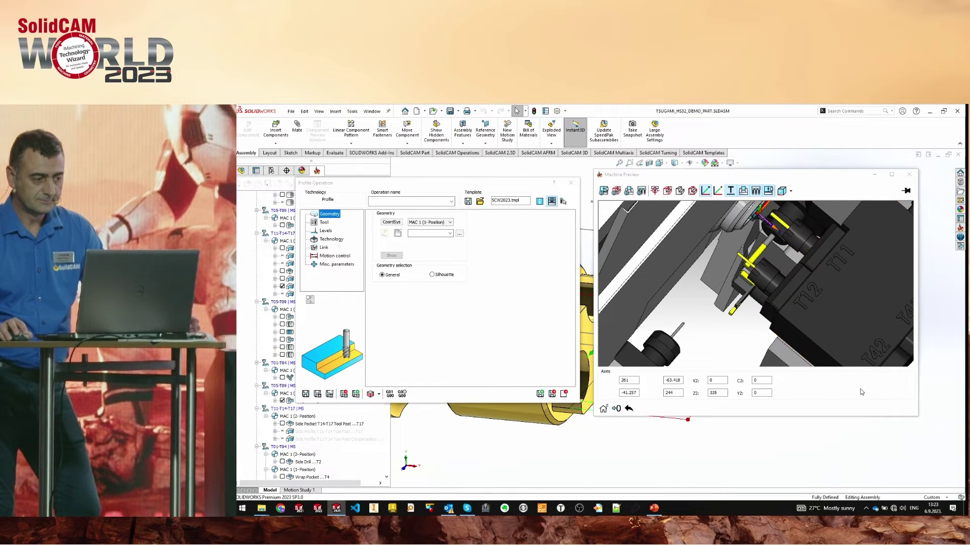
{"action": "left_click", "coordinate": [324, 222]}
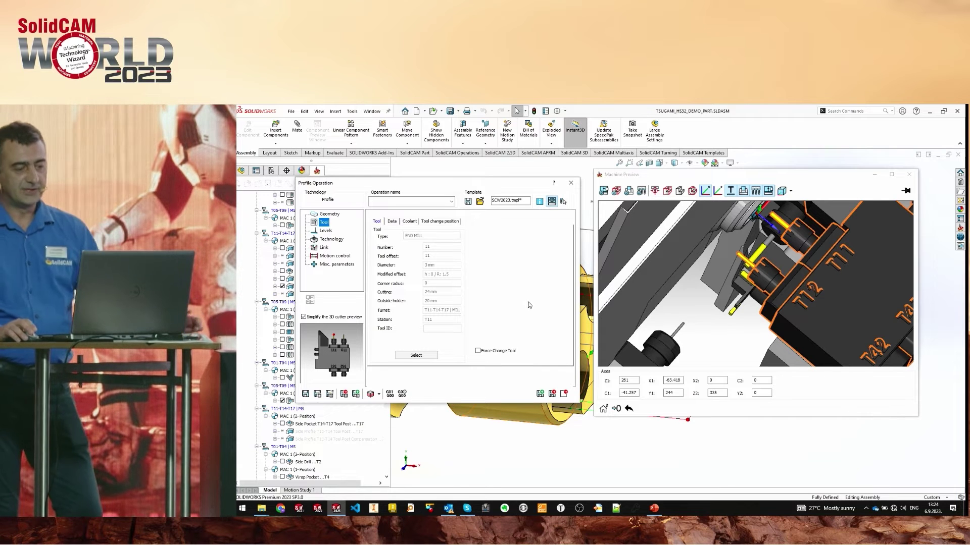
- Pin the machine preview and attempt Save & Calculate, dismissing the No Geometry error
{"action": "left_click", "coordinate": [656, 259]}
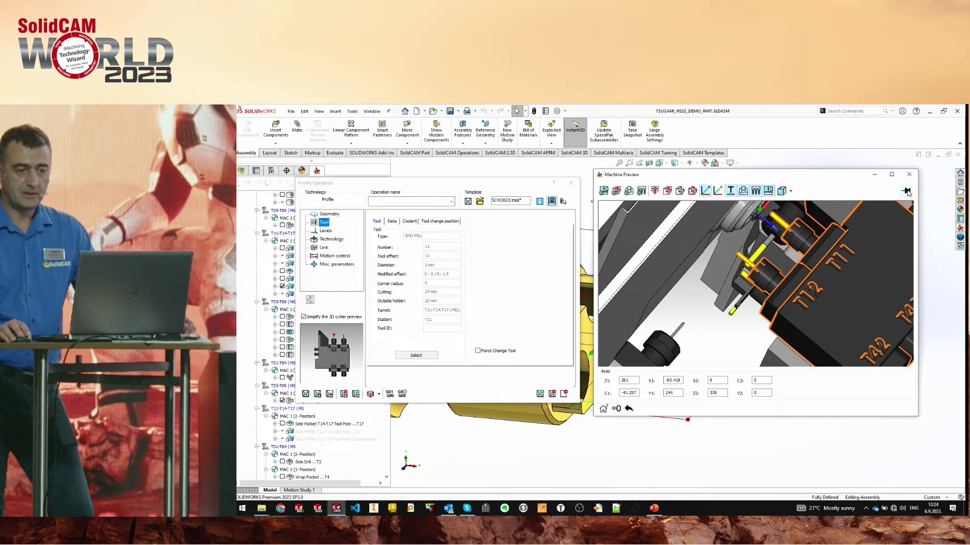
{"action": "left_click", "coordinate": [907, 192]}
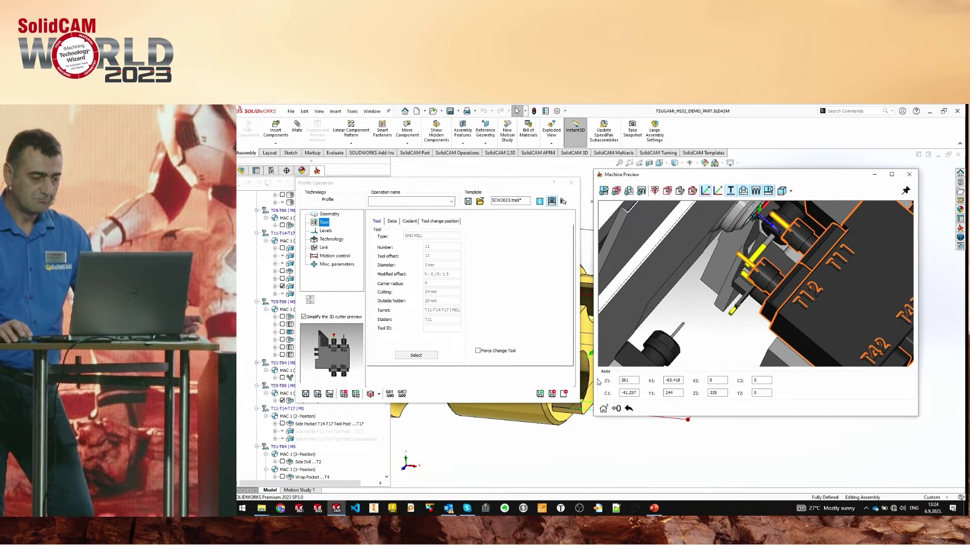
{"action": "left_click", "coordinate": [552, 394]}
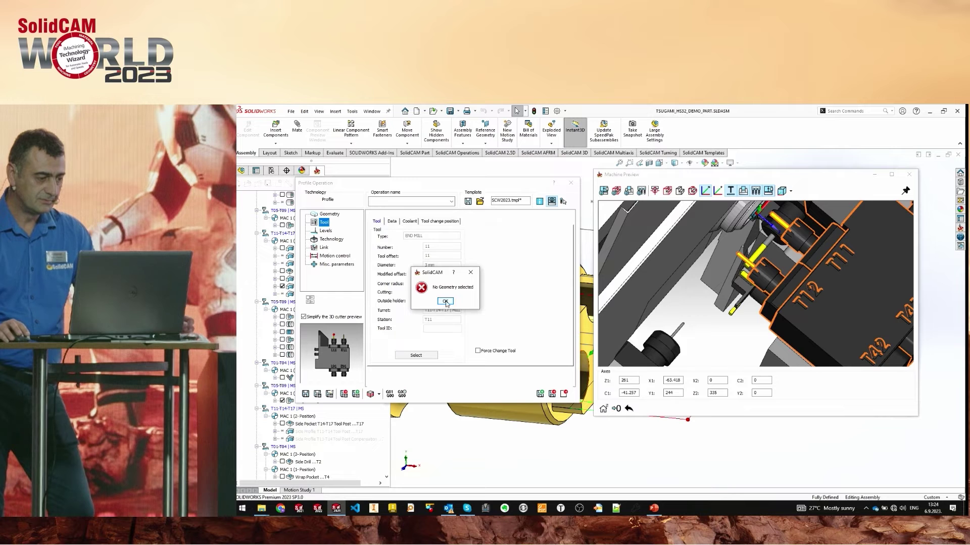
{"action": "left_click", "coordinate": [445, 301]}
- Exit the profile operation, answering the exit prompt, and unpin the machine preview
{"action": "left_click", "coordinate": [565, 396]}
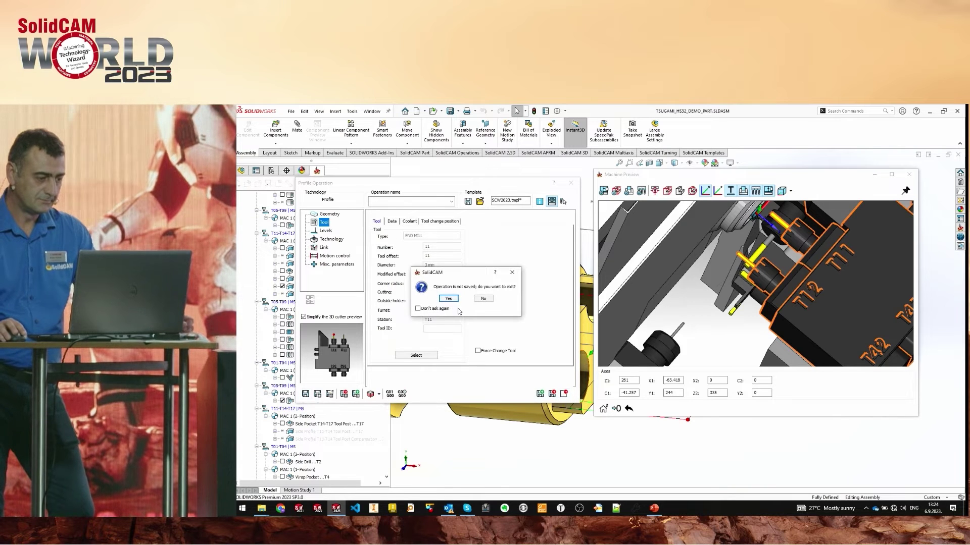
{"action": "left_click", "coordinate": [483, 299]}
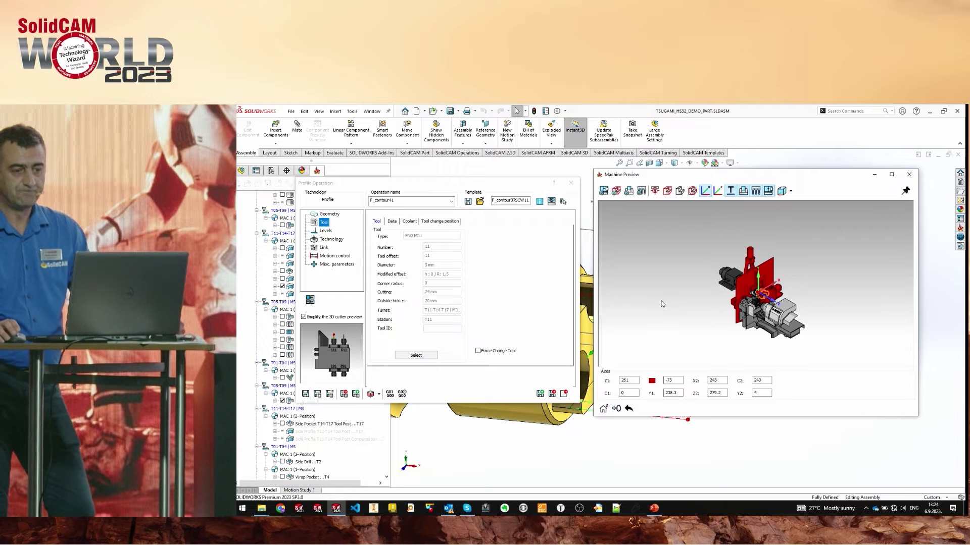
{"action": "left_click", "coordinate": [906, 191]}
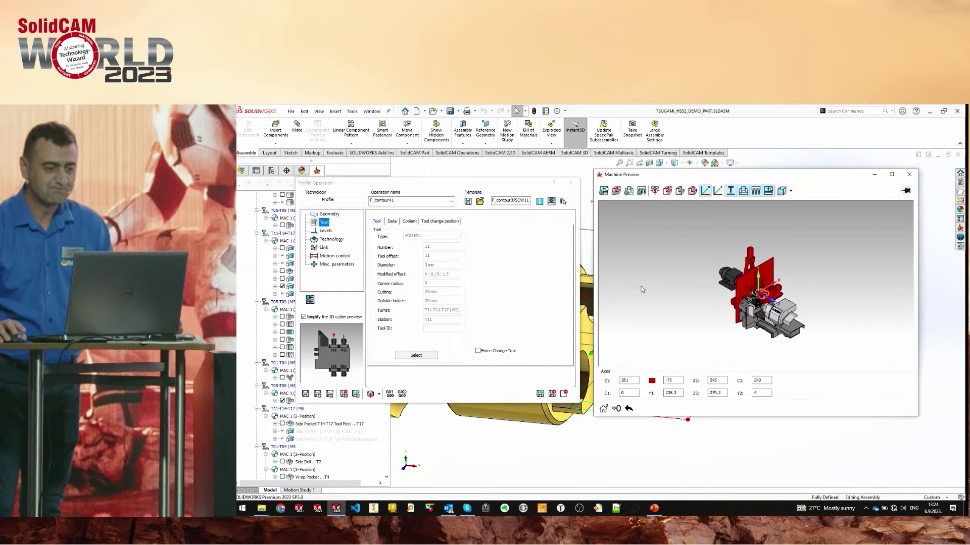
{"action": "left_click", "coordinate": [554, 395]}
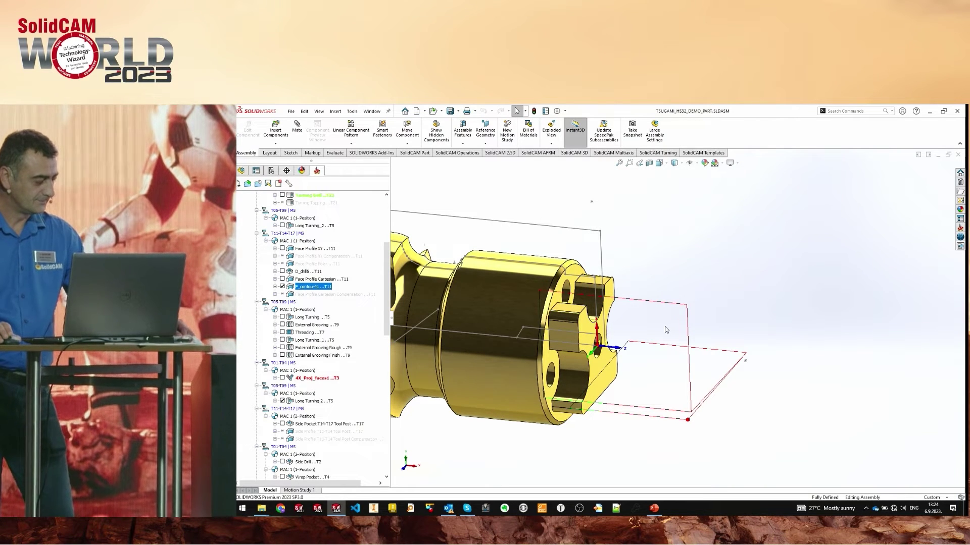
- Open the Setup's Machine setup dialog, shift it left, and launch its Machine Preview
{"action": "scroll", "coordinate": [340, 341], "scroll_direction": "up", "scroll_amount": 6}
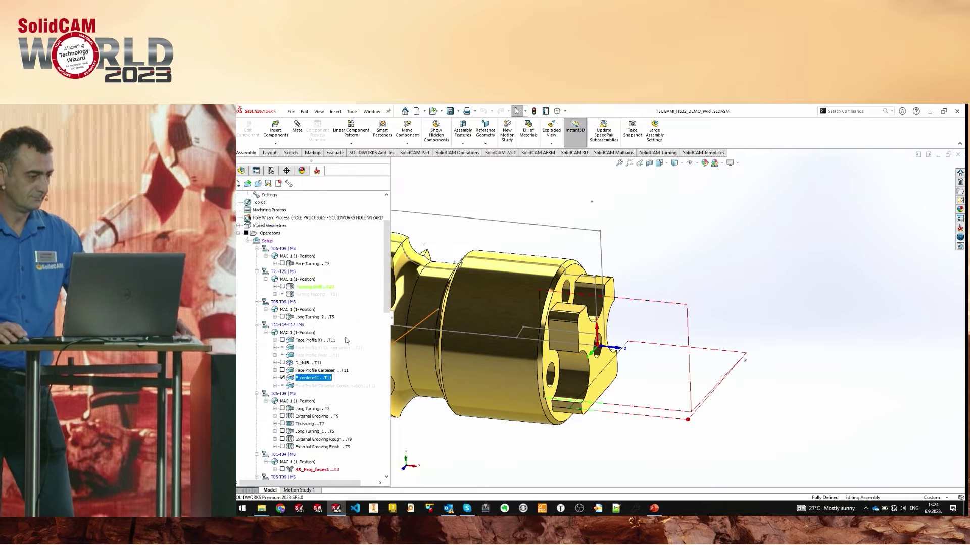
{"action": "double_click", "coordinate": [274, 287]}
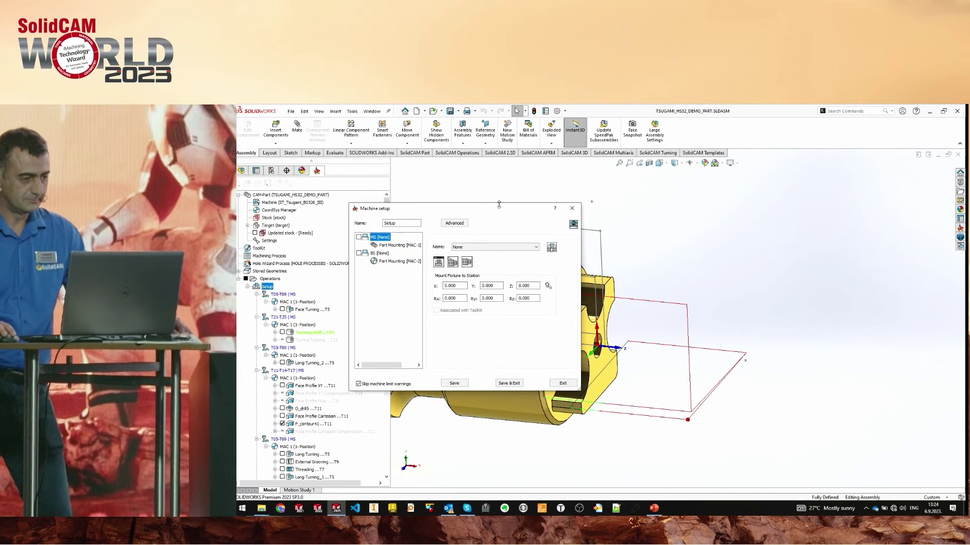
{"action": "left_click_drag", "start_coordinate": [489, 210], "coordinate": [453, 204]}
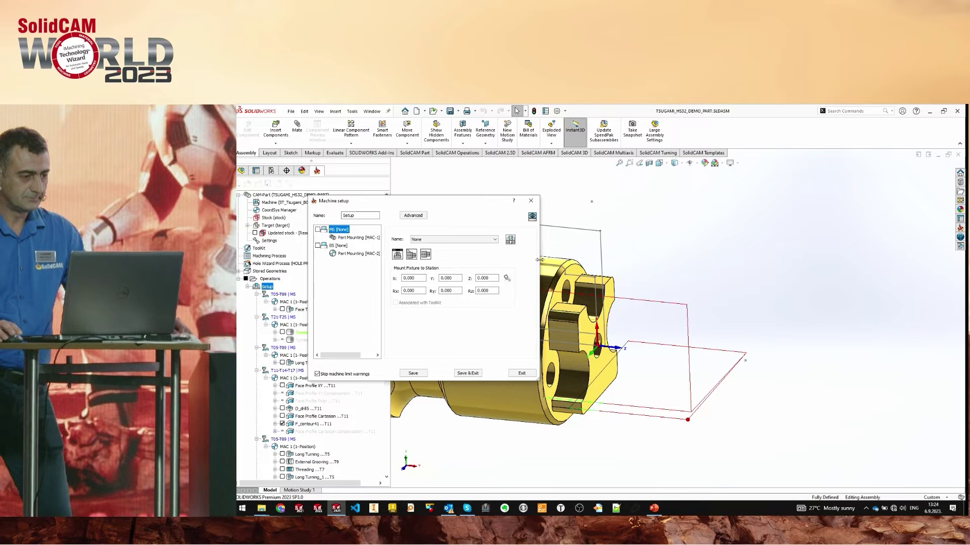
{"action": "left_click", "coordinate": [531, 218]}
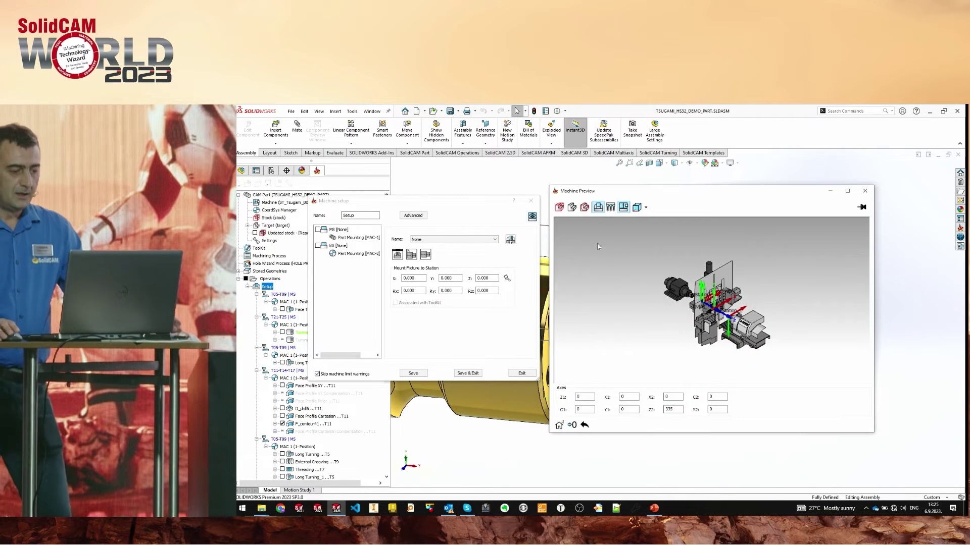
- Bring up the machine preview's context menu at Setup Sheet > Capture Image
{"action": "right_click", "coordinate": [643, 292]}
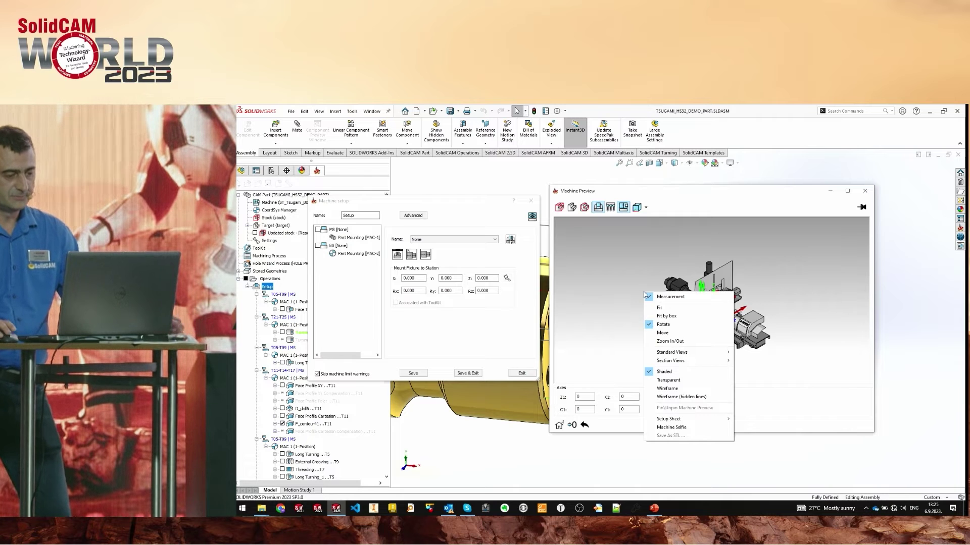
{"action": "mouse_move", "coordinate": [685, 420]}
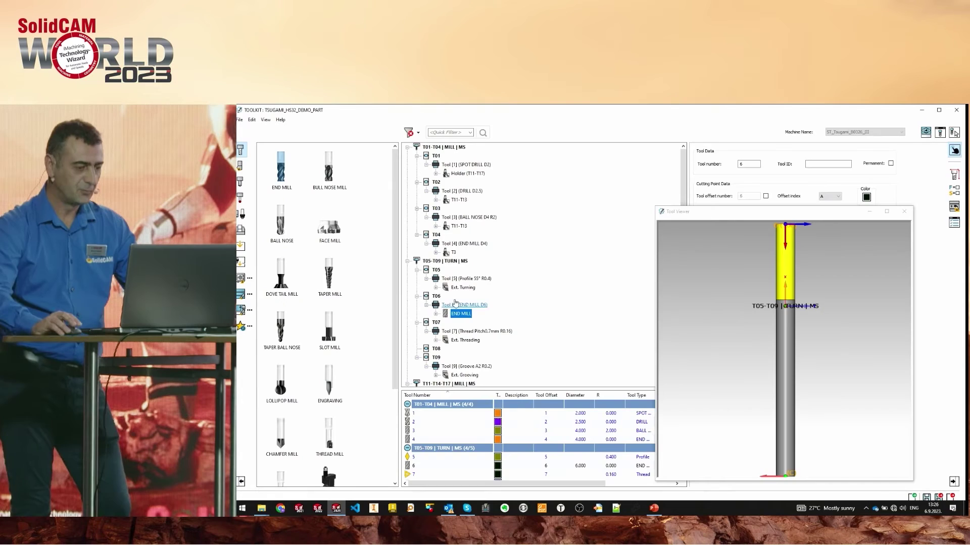
- Show the end mill's geometry parameters and set the arbor diameter to 4 mm
{"action": "left_click_drag", "start_coordinate": [795, 211], "coordinate": [517, 169]}
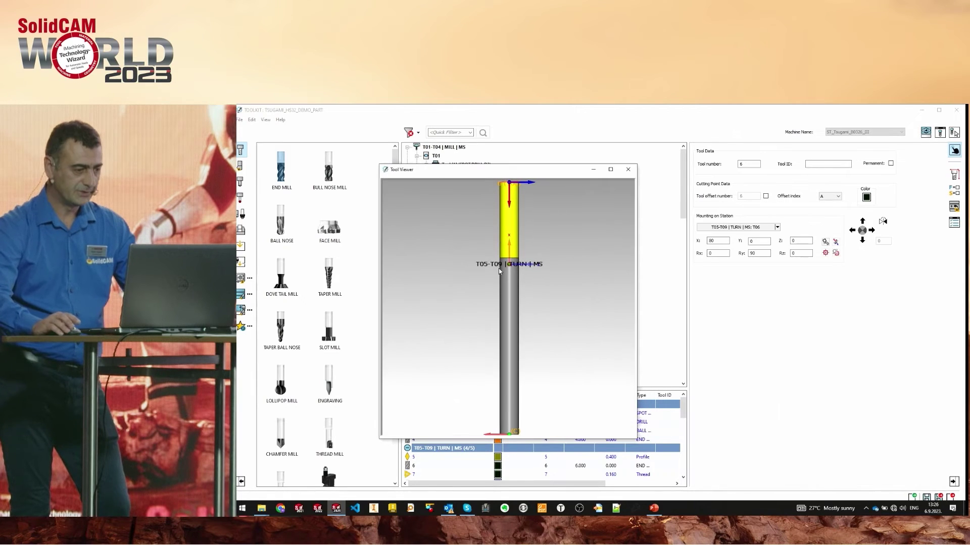
{"action": "left_click", "coordinate": [955, 190]}
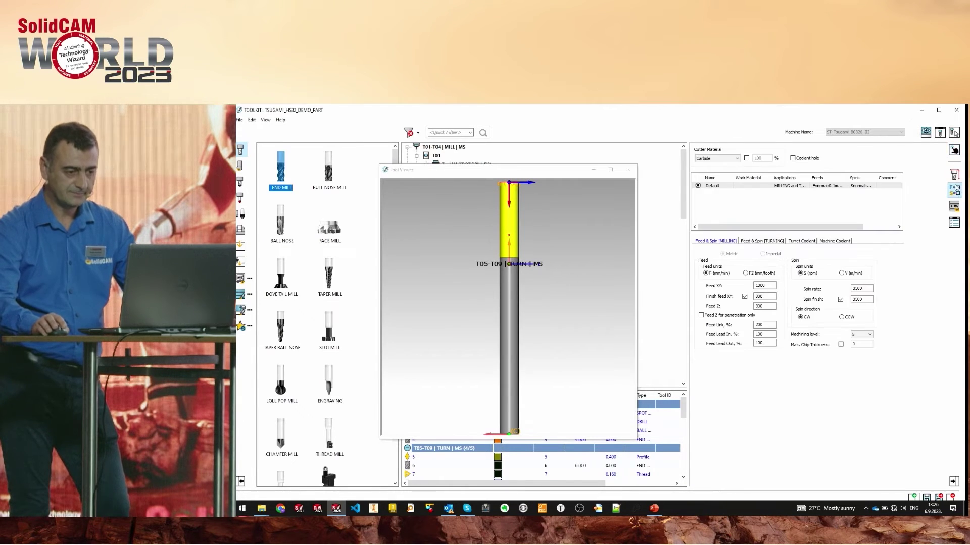
{"action": "left_click", "coordinate": [954, 175]}
{"action": "left_click", "coordinate": [523, 251]}
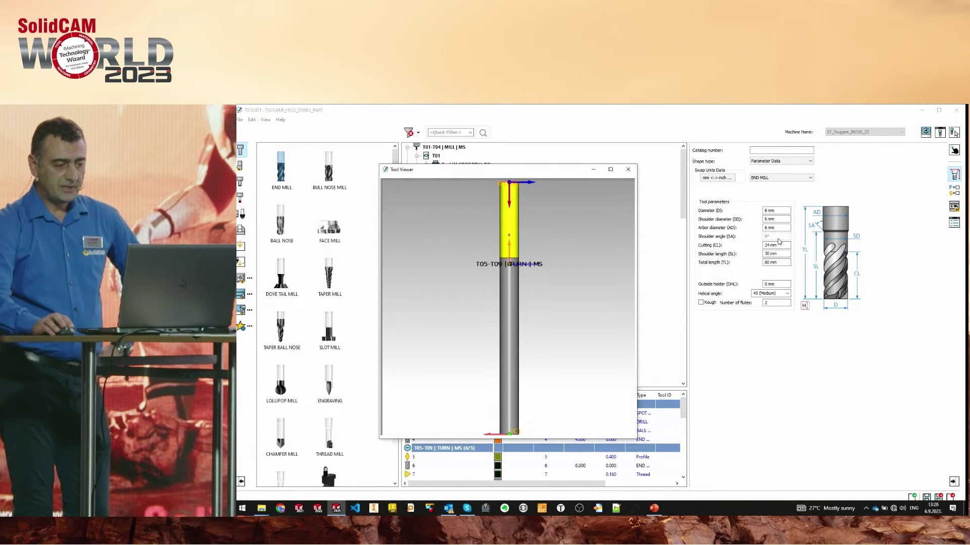
{"action": "left_click", "coordinate": [776, 229]}
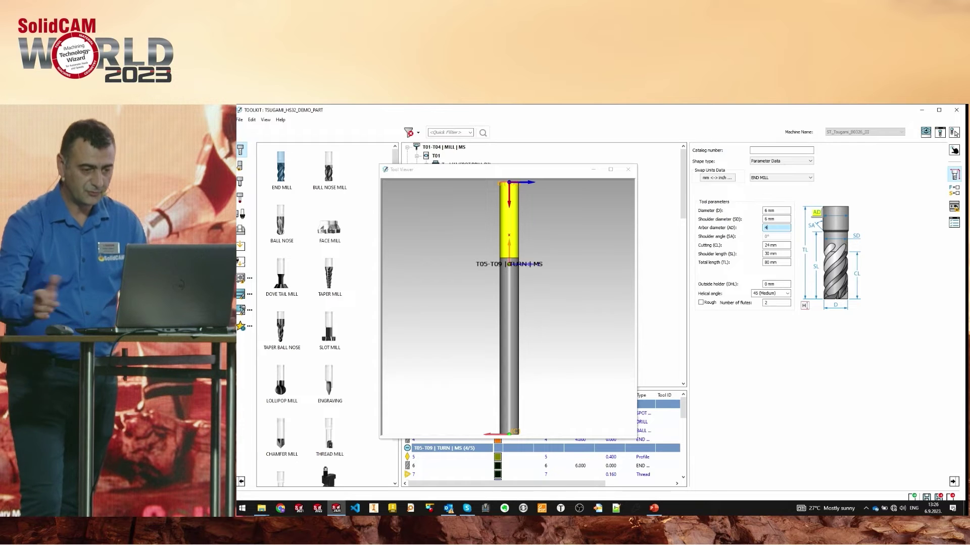
{"action": "type", "text": "4"}
{"action": "key", "text": "Tab"}
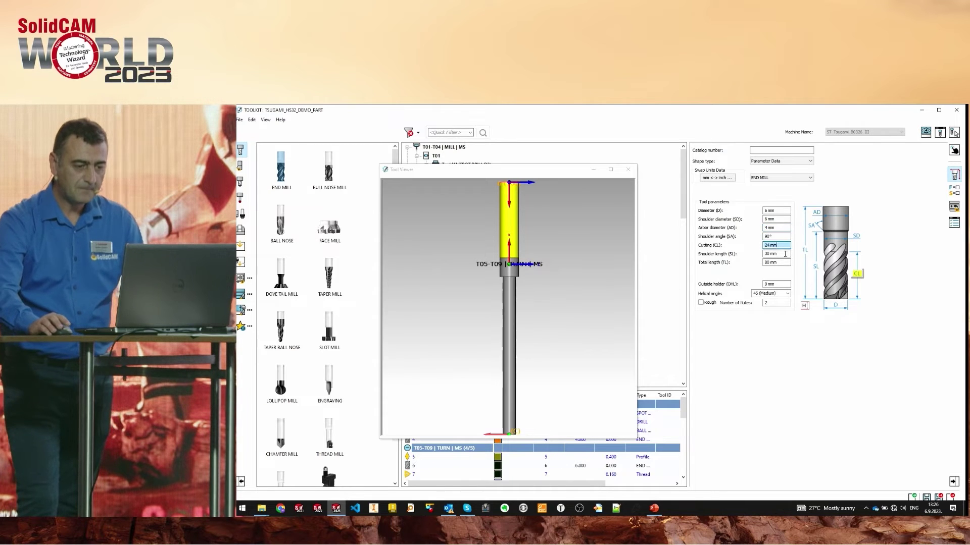
- Set the shoulder angle to 63.4°, display it as 63° 24' 0'', and close the tool viewer
{"action": "left_click", "coordinate": [775, 236]}
{"action": "left_click", "coordinate": [622, 330]}
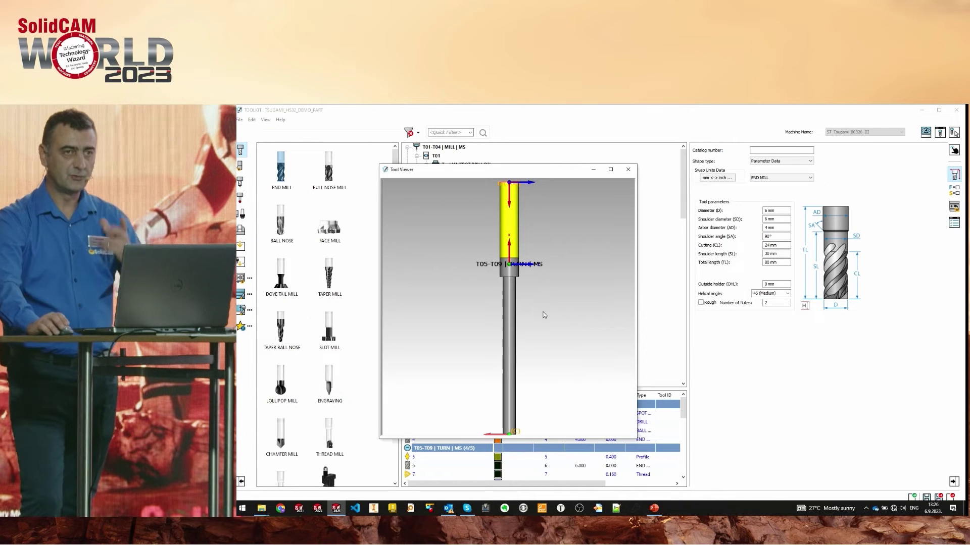
{"action": "left_click", "coordinate": [780, 237]}
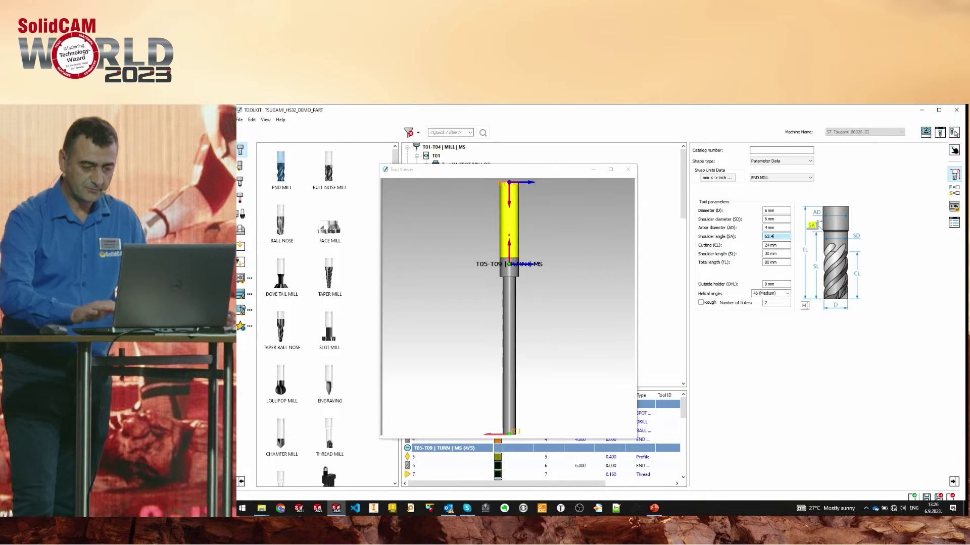
{"action": "left_click", "coordinate": [784, 245]}
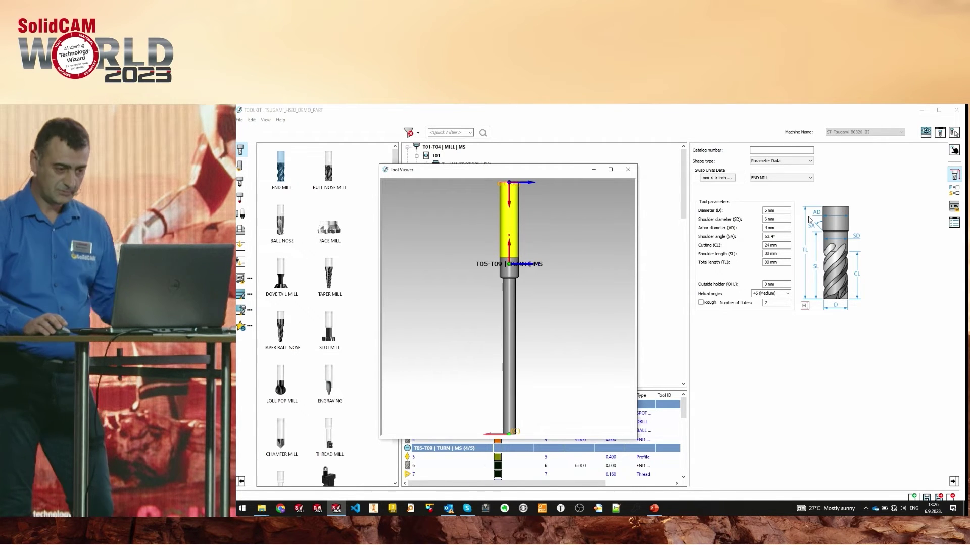
{"action": "right_click", "coordinate": [783, 239]}
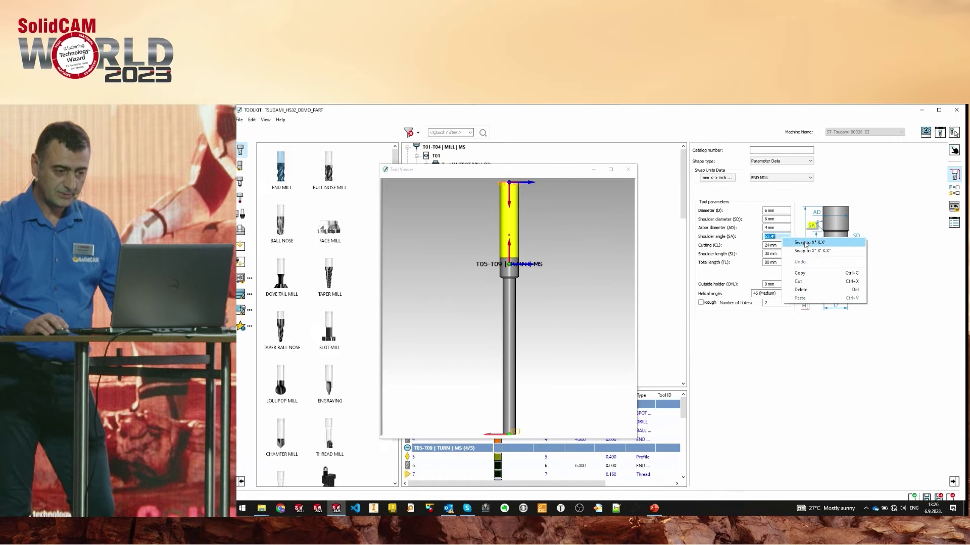
{"action": "left_click", "coordinate": [836, 243]}
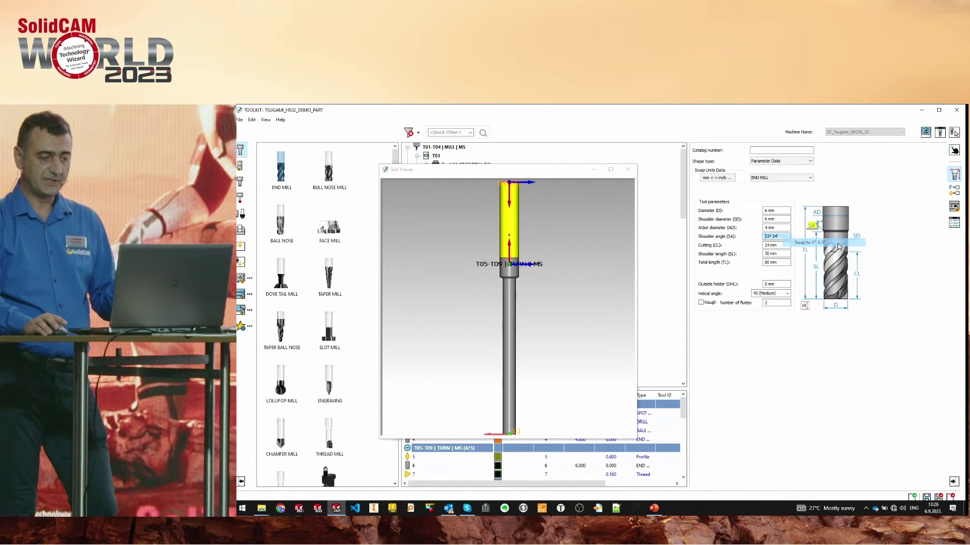
{"action": "right_click", "coordinate": [783, 236]}
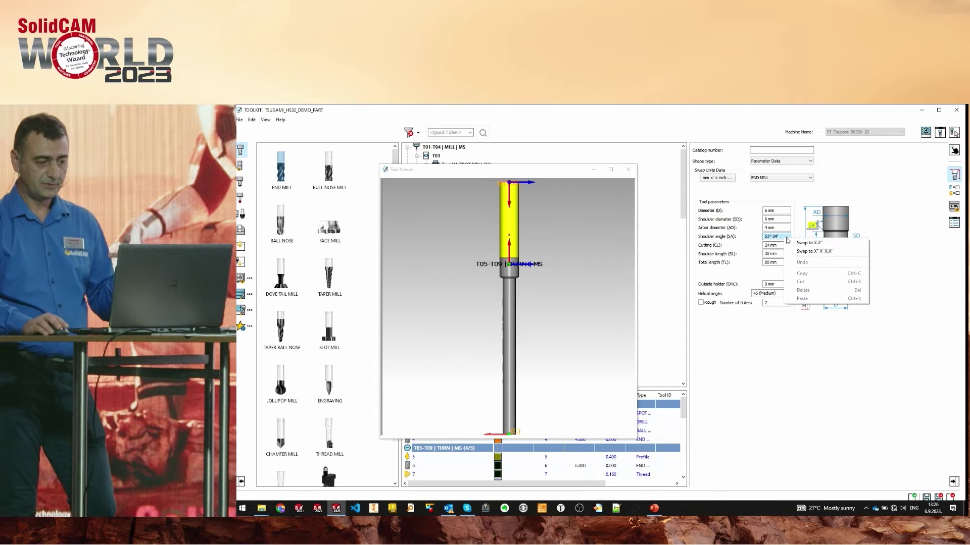
{"action": "left_click", "coordinate": [828, 252]}
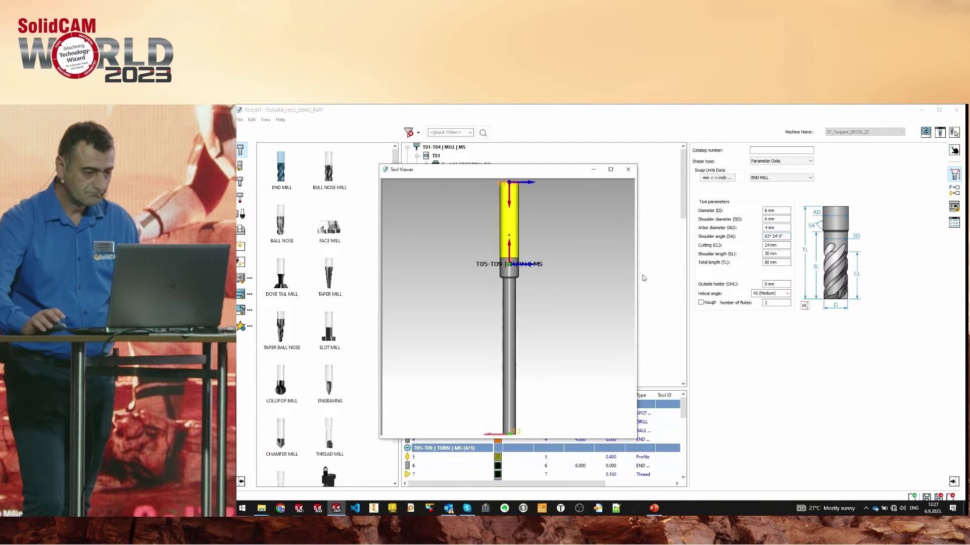
{"action": "left_click", "coordinate": [628, 170]}
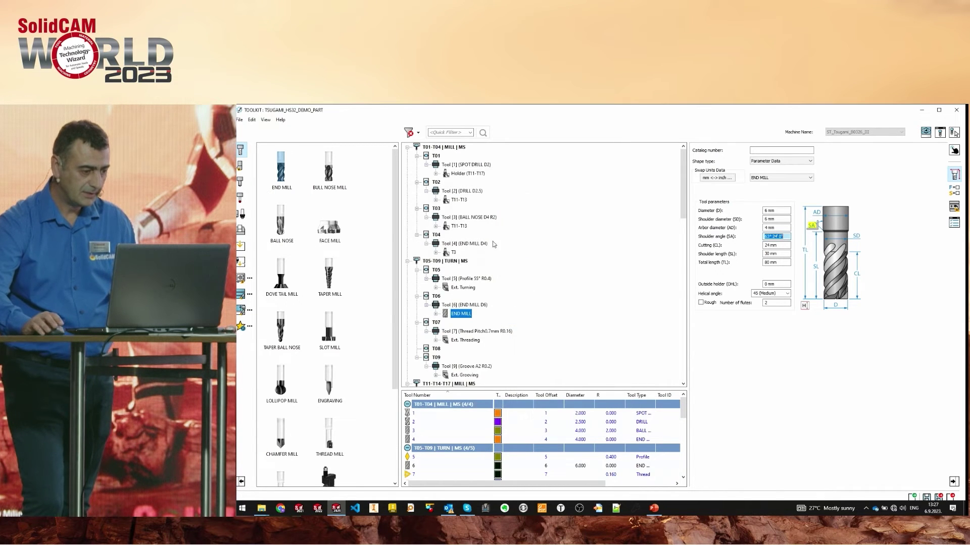
- Open SolidCAMComponentsLib's metric shaped tools and drag the Fillet tool onto T06's END MILL
{"action": "scroll", "coordinate": [558, 253], "scroll_direction": "down", "scroll_amount": 1}
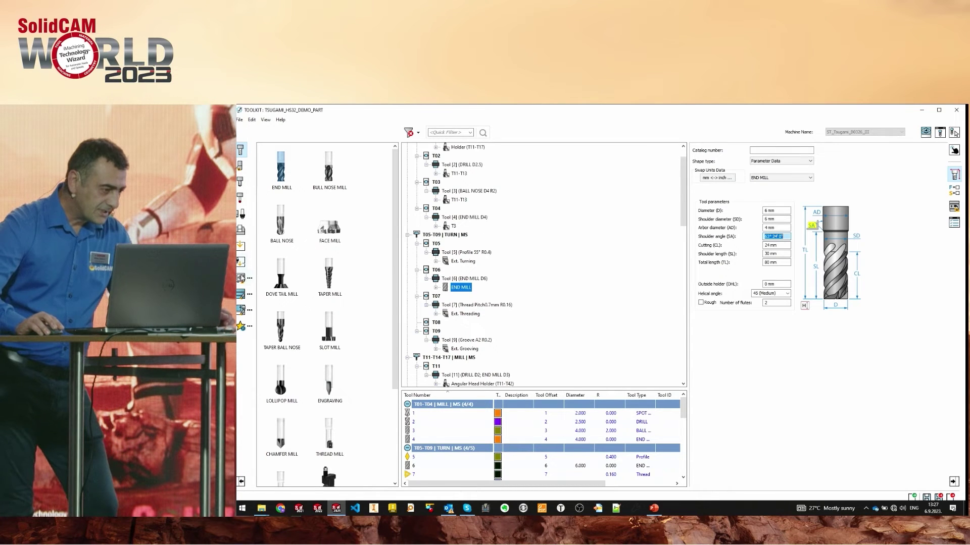
{"action": "left_click", "coordinate": [241, 278]}
{"action": "double_click", "coordinate": [297, 167]}
{"action": "left_click", "coordinate": [272, 166]}
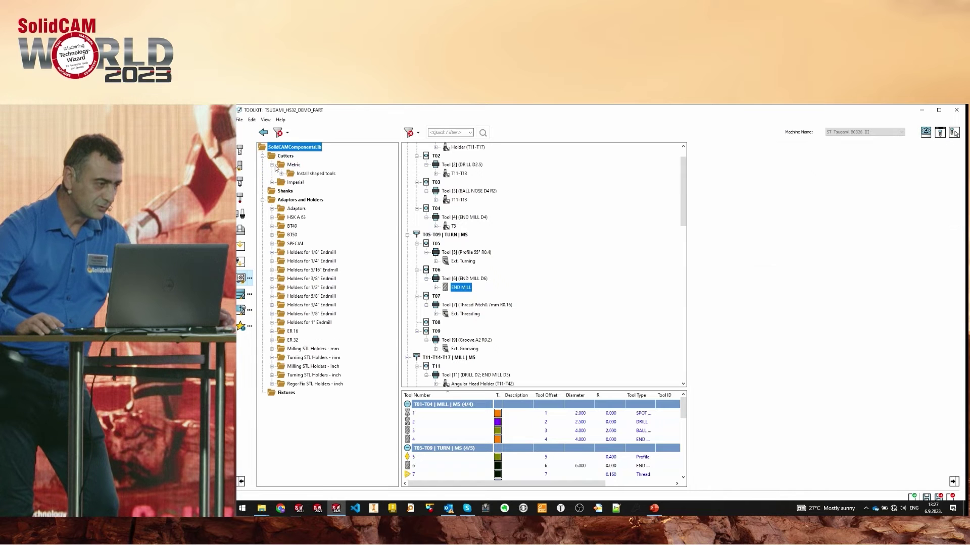
{"action": "left_click", "coordinate": [281, 175]}
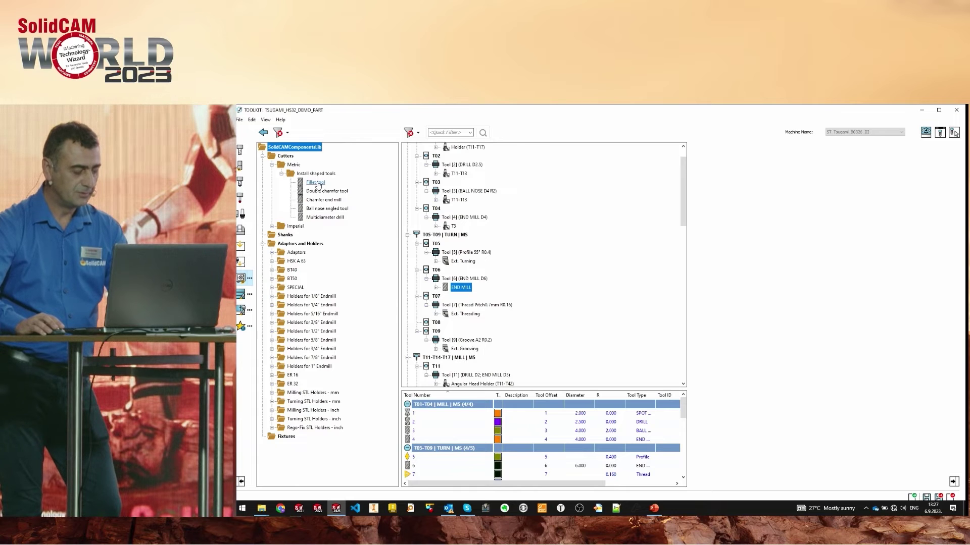
{"action": "left_click_drag", "start_coordinate": [318, 183], "coordinate": [458, 290]}
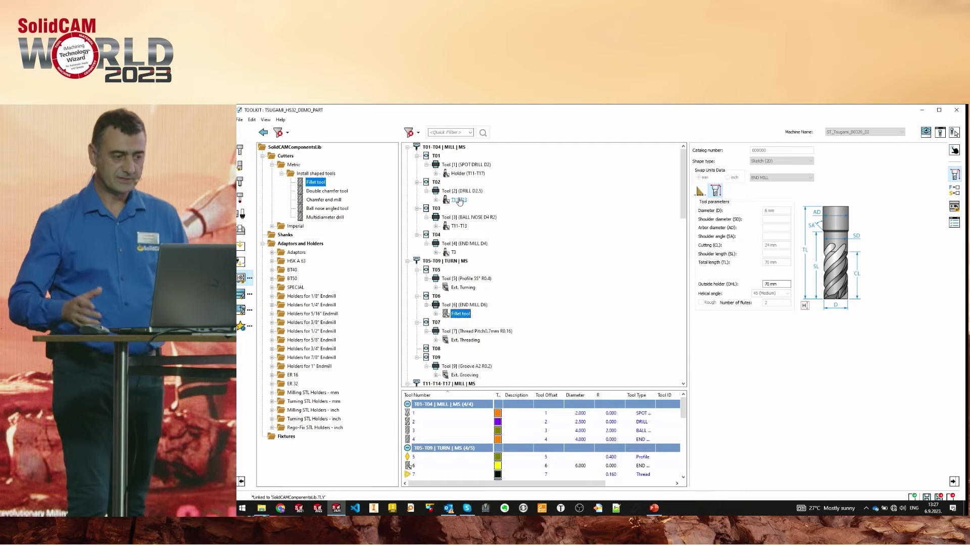
- Locate the T11-T13 holder in the Component Library, then reopen SolidCAMComponentsLib.tlv
{"action": "right_click", "coordinate": [459, 201]}
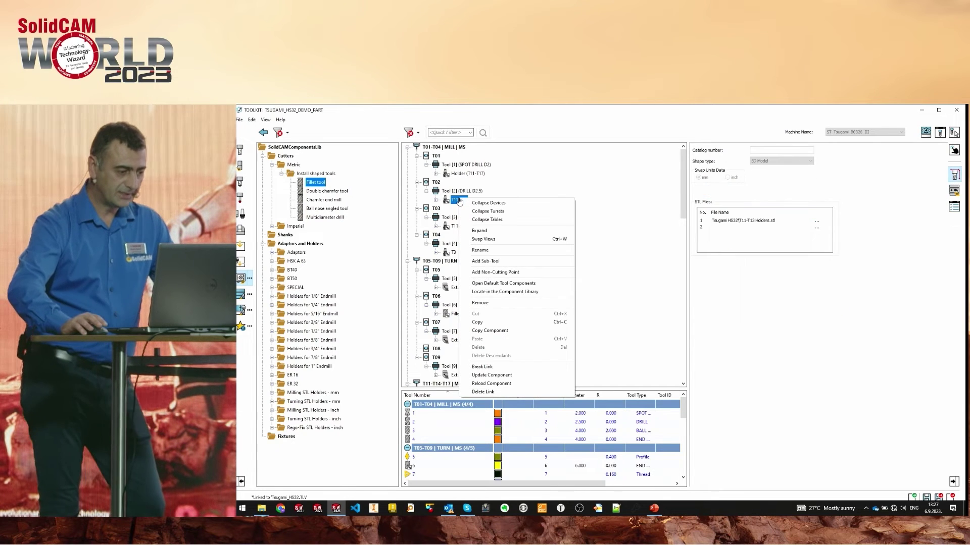
{"action": "left_click", "coordinate": [548, 293]}
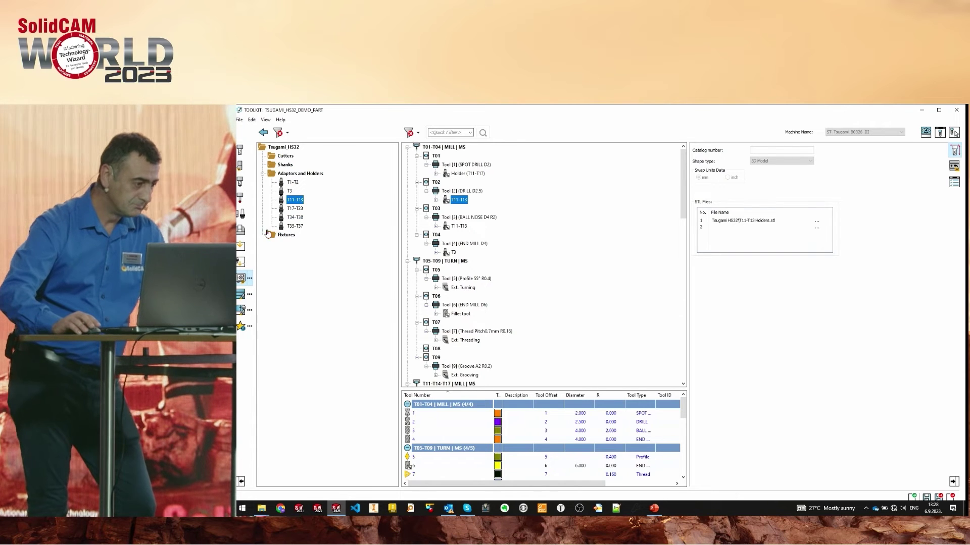
{"action": "left_click", "coordinate": [243, 276]}
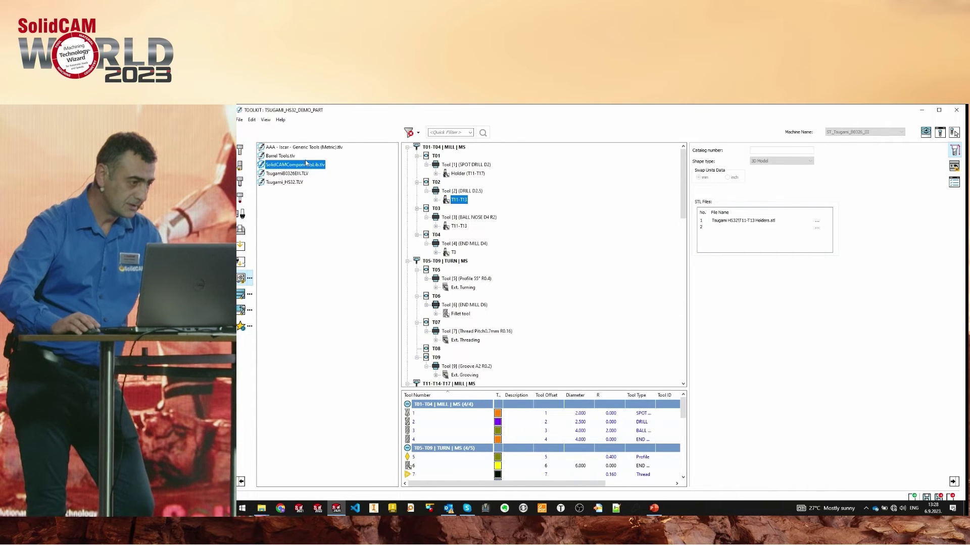
{"action": "double_click", "coordinate": [300, 166]}
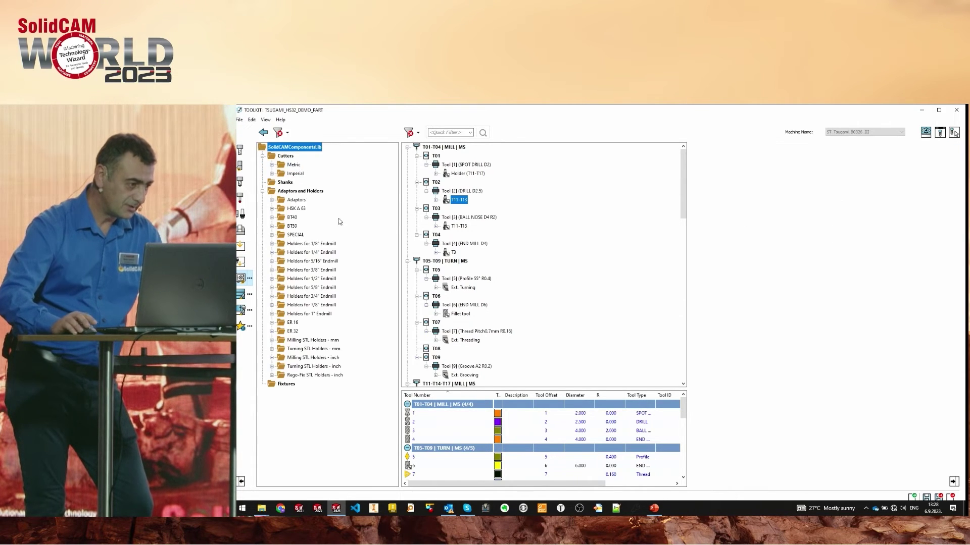
- Expand the HSK A 63 holders and the metric Install shaped tools folder (5 items)
{"action": "left_click", "coordinate": [272, 209]}
{"action": "scroll", "coordinate": [362, 193], "scroll_direction": "up", "scroll_amount": 3}
{"action": "left_click", "coordinate": [272, 165]}
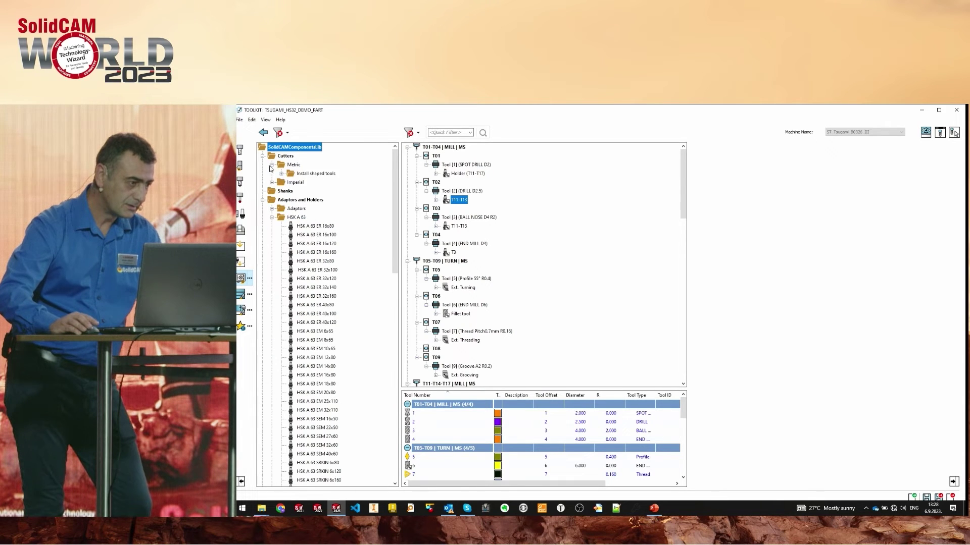
{"action": "left_click", "coordinate": [282, 174]}
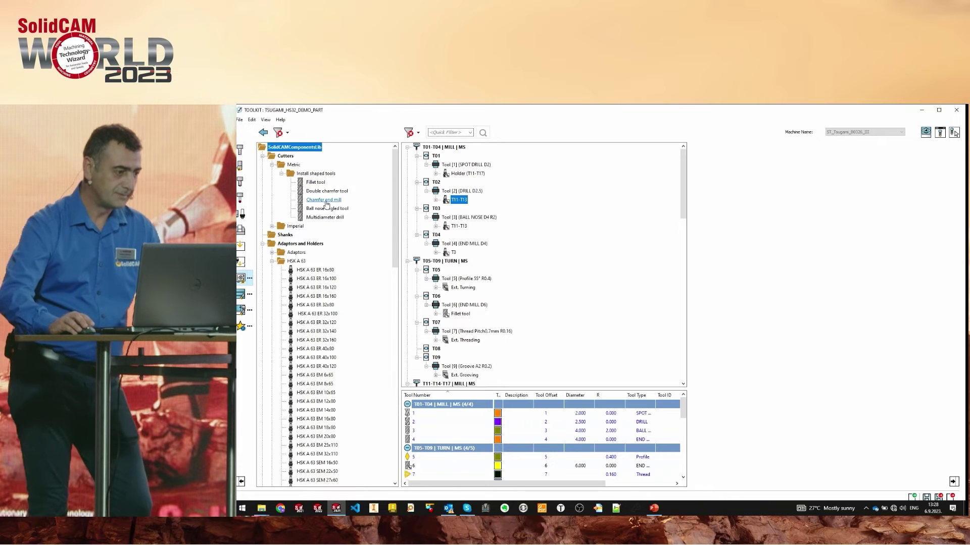
{"action": "left_click", "coordinate": [321, 174]}
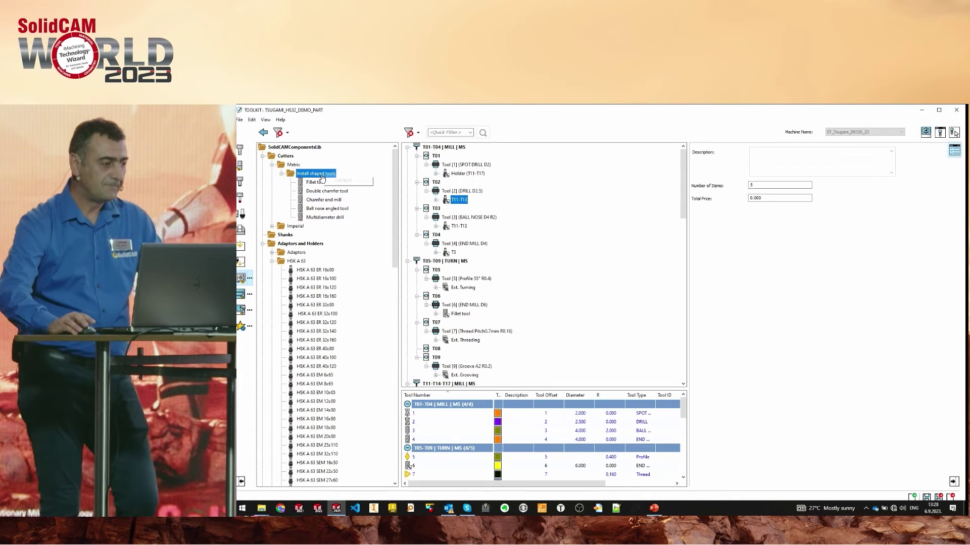
- Check the Fillet tool's mount options without applying any, then enlarge the table to reveal T11 and T21
{"action": "right_click", "coordinate": [318, 183]}
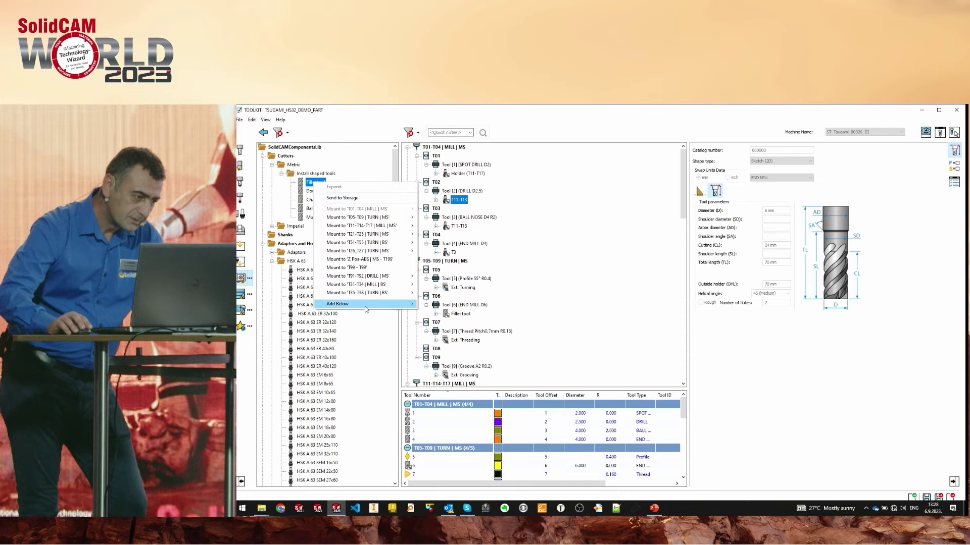
{"action": "left_click", "coordinate": [570, 246]}
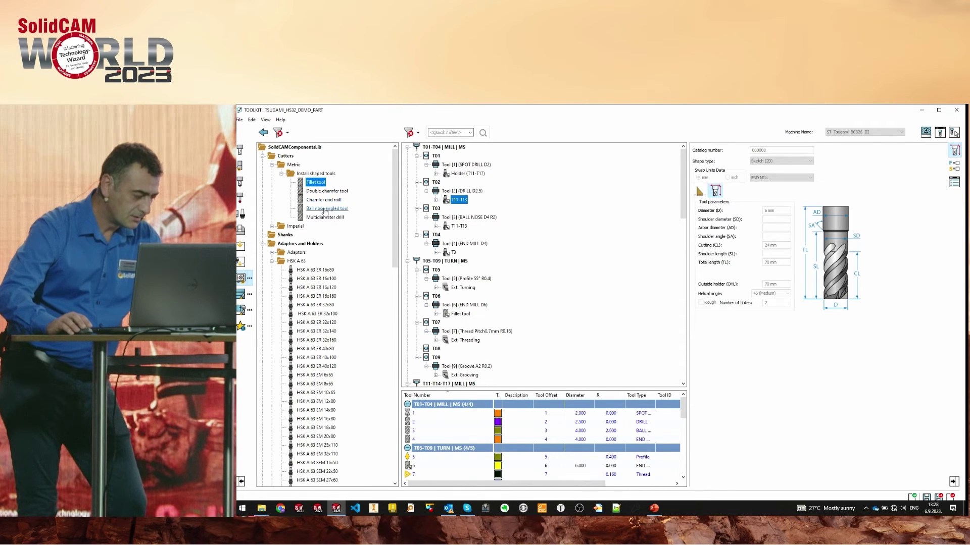
{"action": "right_click", "coordinate": [312, 184]}
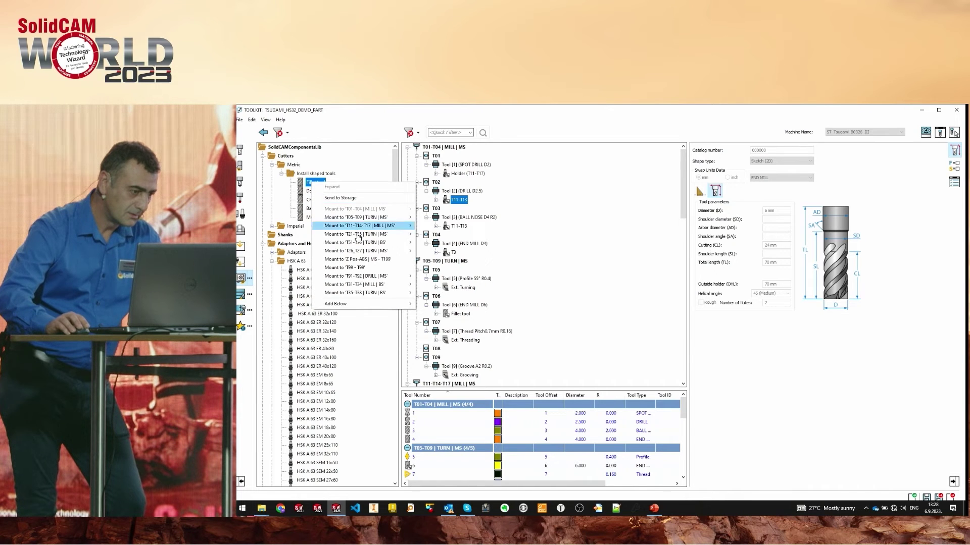
{"action": "left_click", "coordinate": [550, 276]}
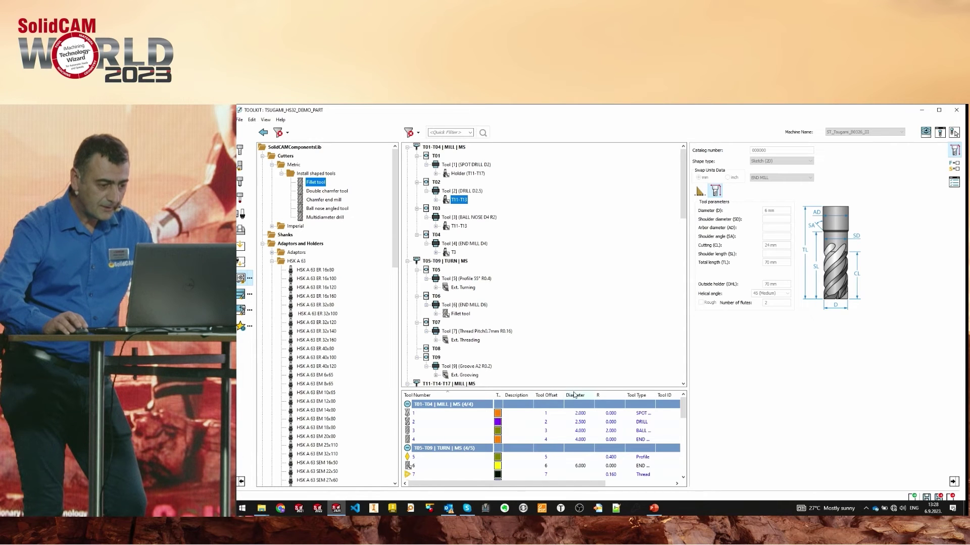
{"action": "left_click_drag", "start_coordinate": [577, 300], "coordinate": [576, 337]}
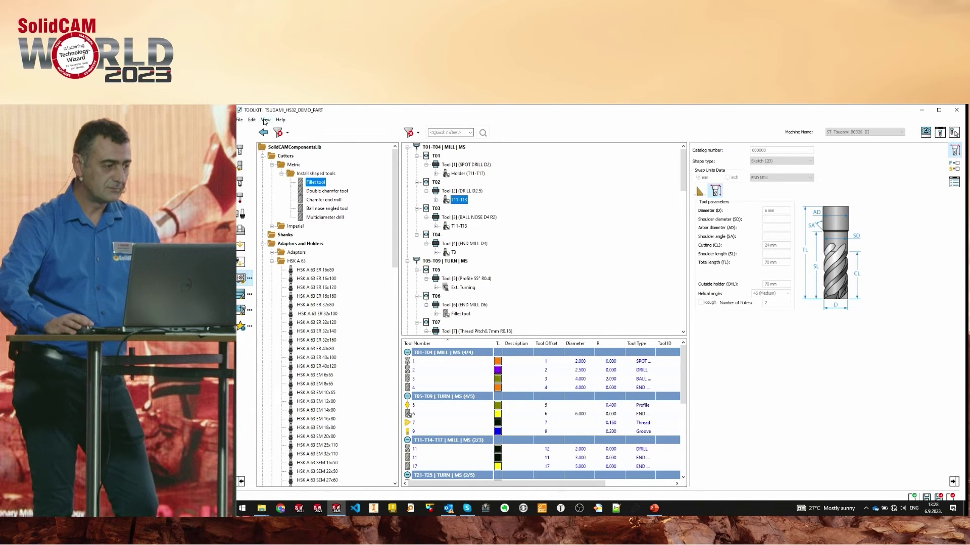
- Maximize the ToolKit window and toggle View > Advanced View
{"action": "left_click_drag", "start_coordinate": [381, 113], "coordinate": [373, 121]}
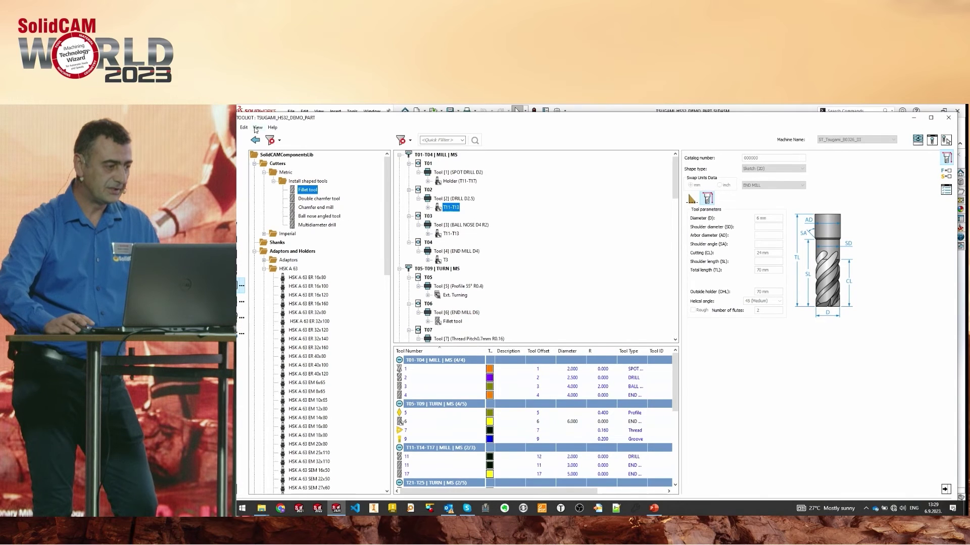
{"action": "double_click", "coordinate": [391, 119]}
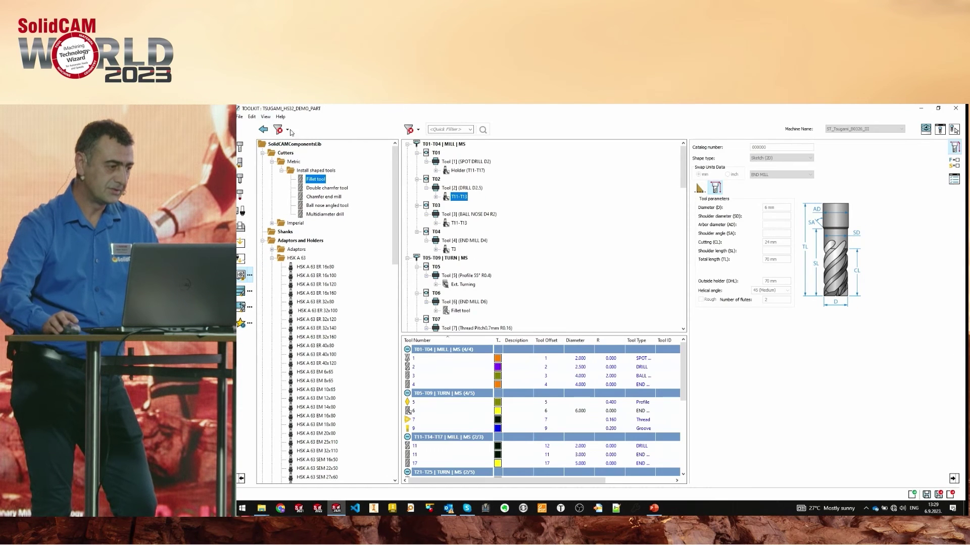
{"action": "left_click", "coordinate": [268, 117]}
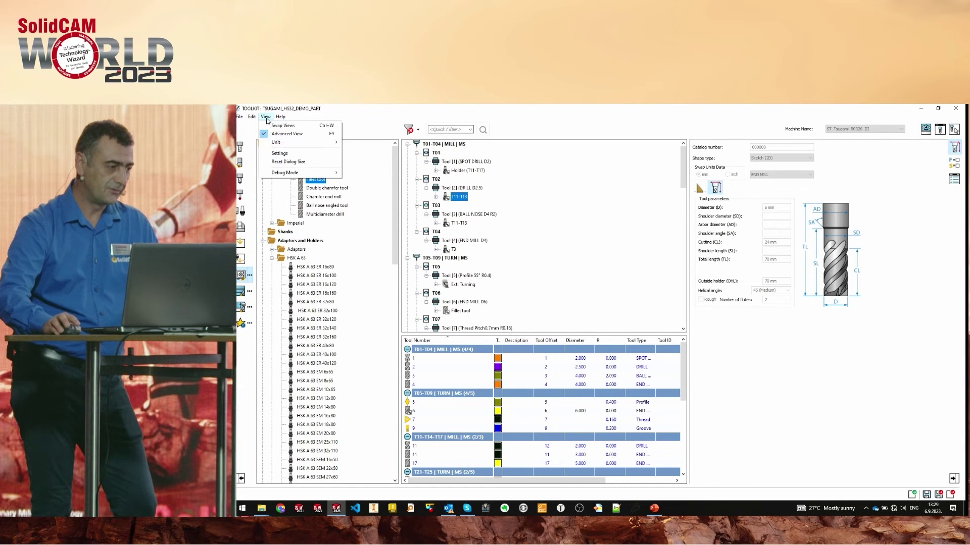
{"action": "left_click", "coordinate": [319, 134]}
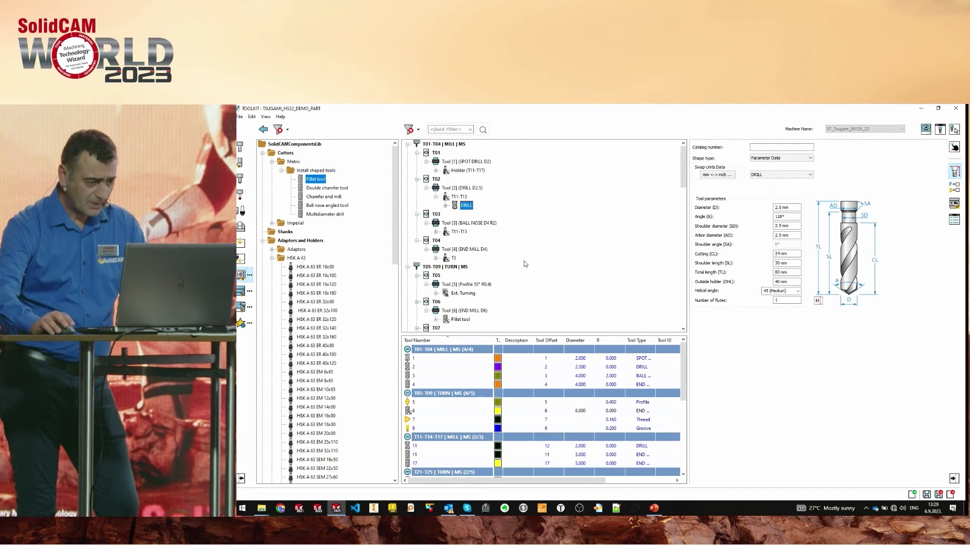
- Enlarge the tool table and move the Z column right after Description
{"action": "left_click_drag", "start_coordinate": [583, 298], "coordinate": [581, 298]}
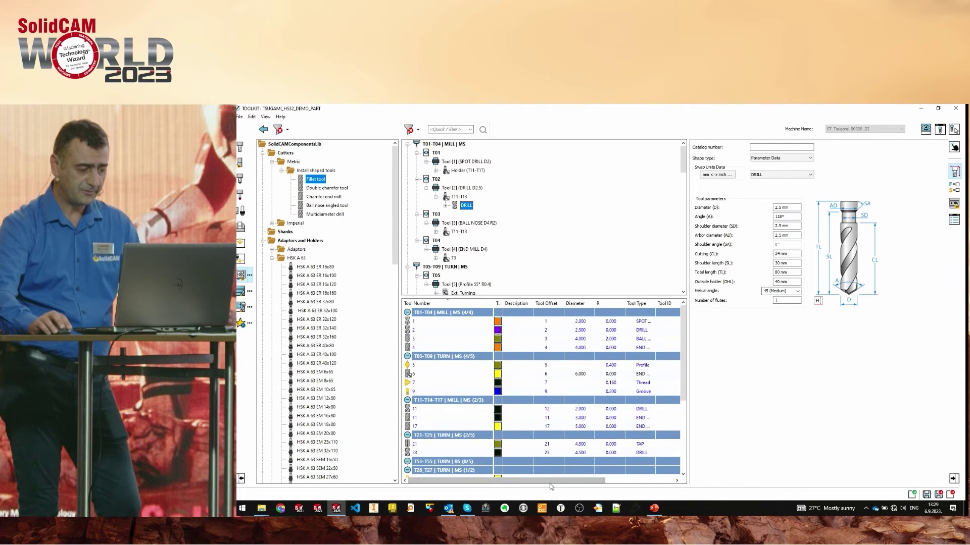
{"action": "left_click_drag", "start_coordinate": [558, 481], "coordinate": [624, 482]}
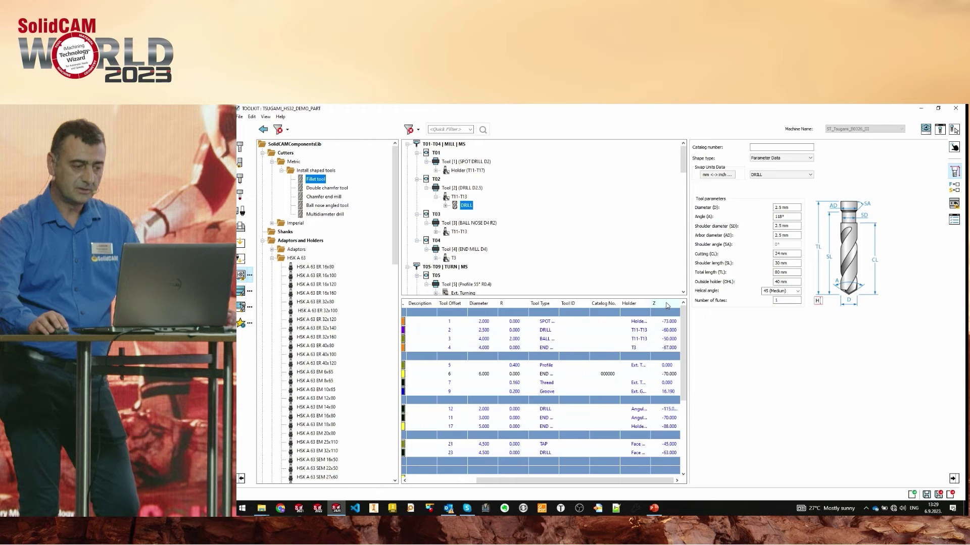
{"action": "left_click_drag", "start_coordinate": [421, 303], "coordinate": [424, 303]}
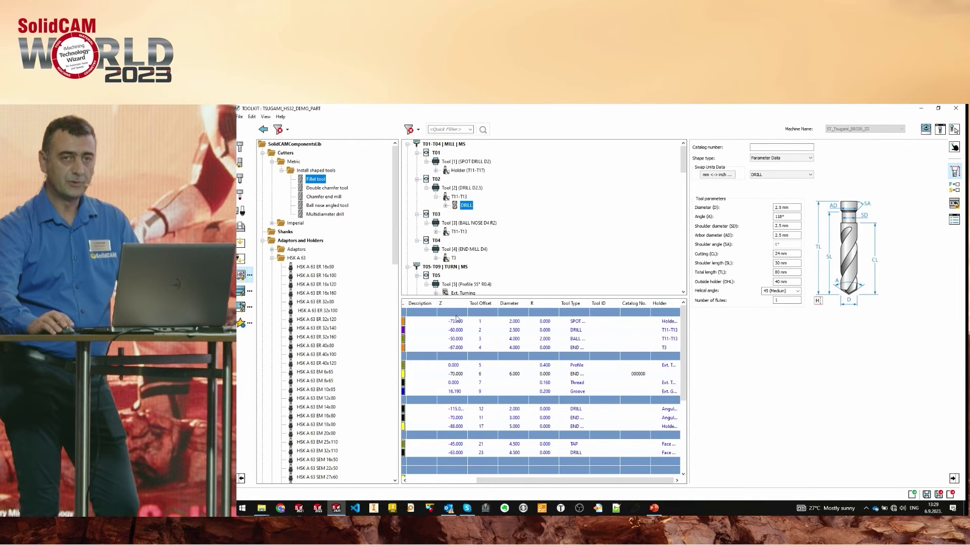
{"action": "left_click_drag", "start_coordinate": [571, 484], "coordinate": [502, 484]}
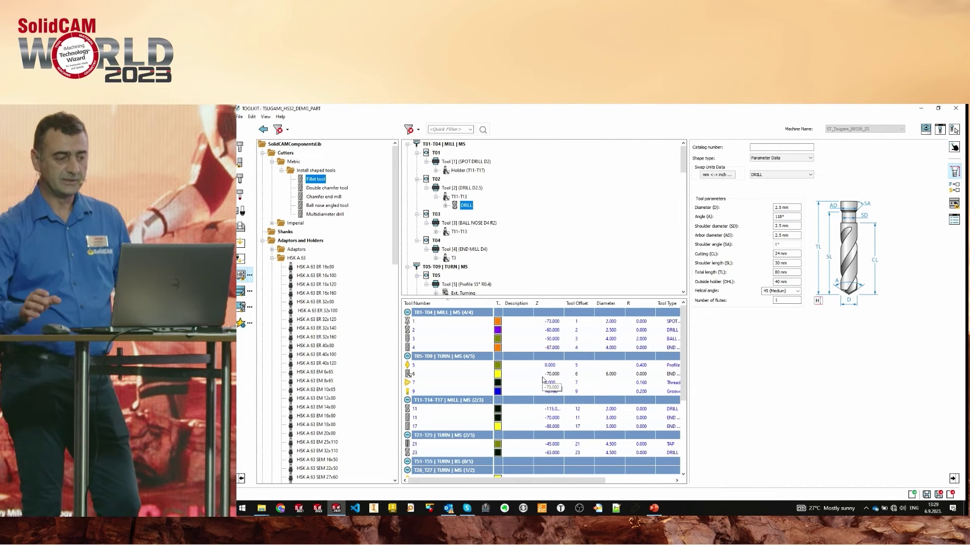
- Tick Y and X in the header's More... column chooser so they appear after Holder
{"action": "right_click", "coordinate": [555, 306]}
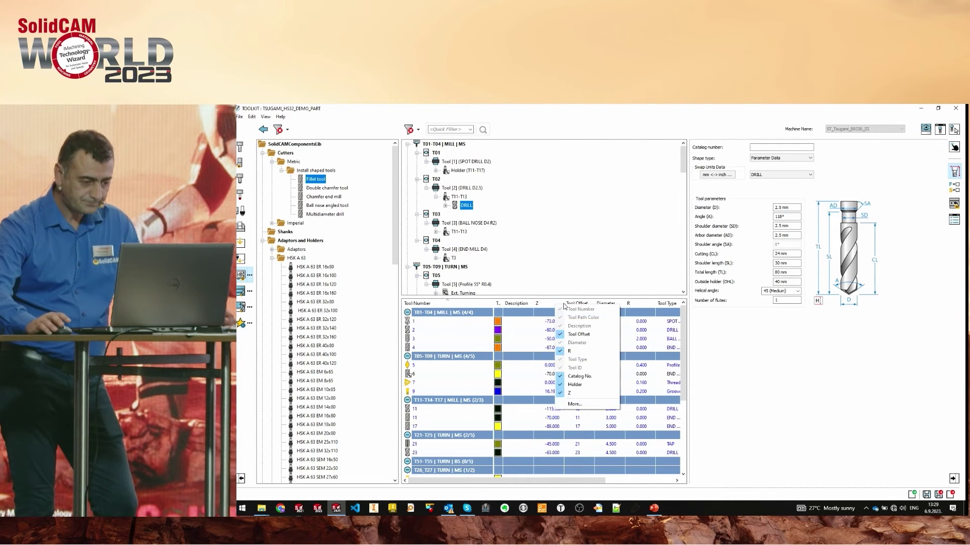
{"action": "left_click", "coordinate": [605, 405]}
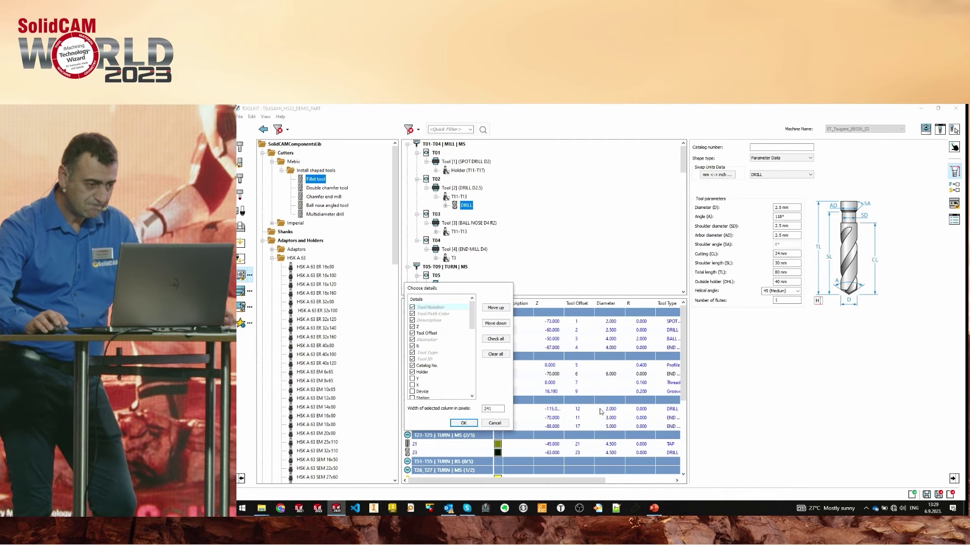
{"action": "left_click_drag", "start_coordinate": [464, 295], "coordinate": [503, 236]}
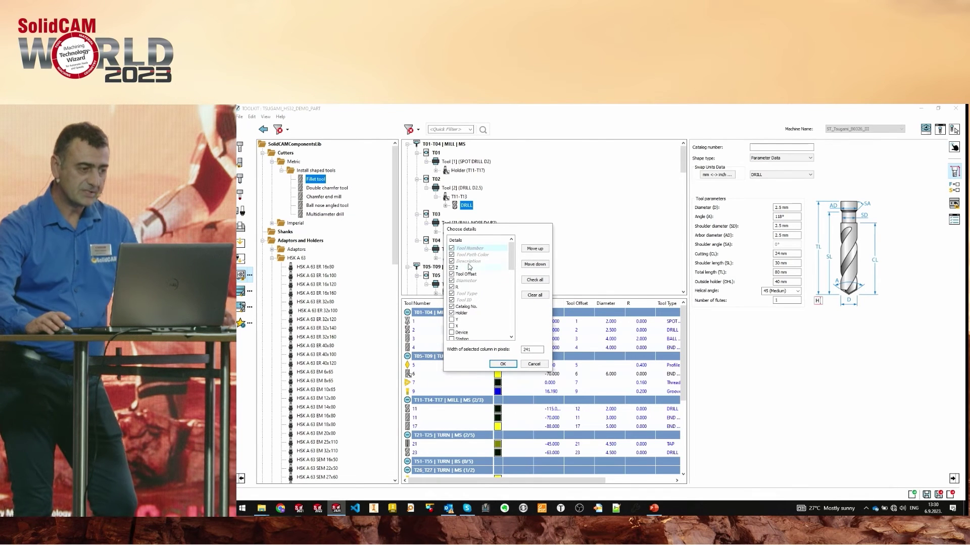
{"action": "scroll", "coordinate": [460, 255], "scroll_direction": "down", "scroll_amount": 2}
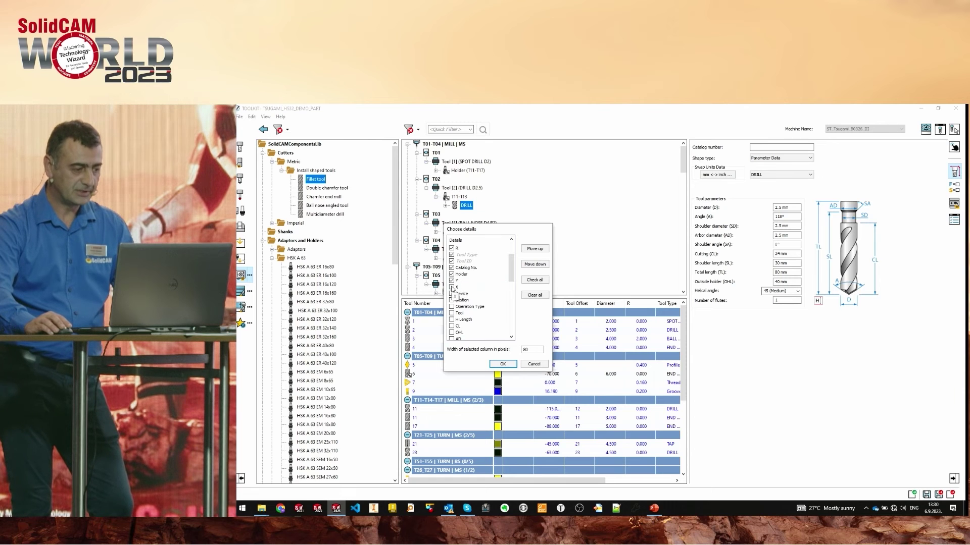
{"action": "scroll", "coordinate": [483, 318], "scroll_direction": "down", "scroll_amount": 3}
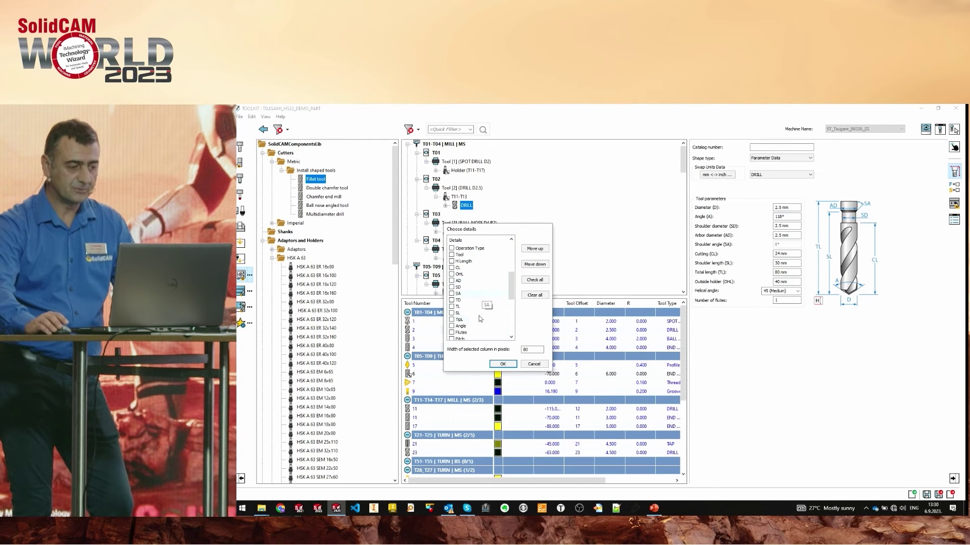
{"action": "left_click", "coordinate": [505, 364]}
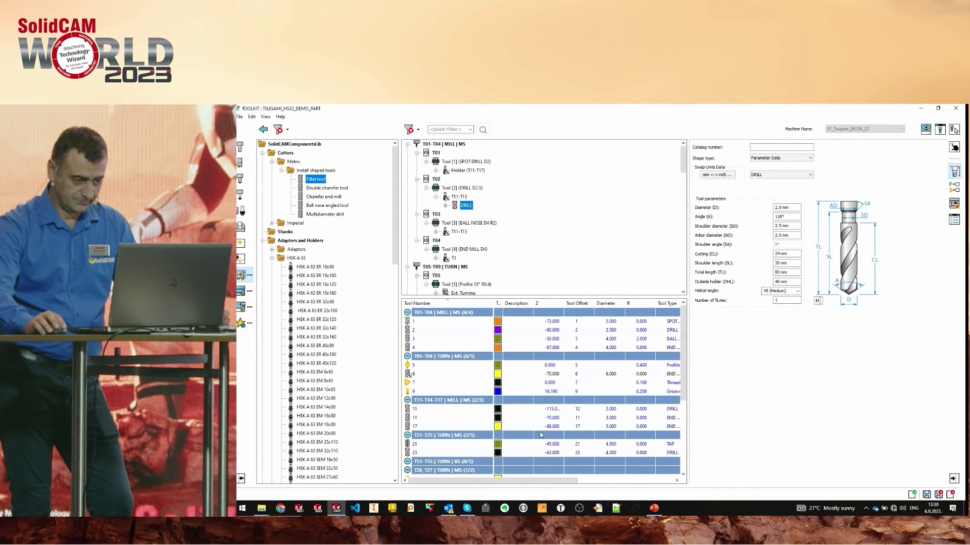
{"action": "left_click_drag", "start_coordinate": [535, 479], "coordinate": [659, 482]}
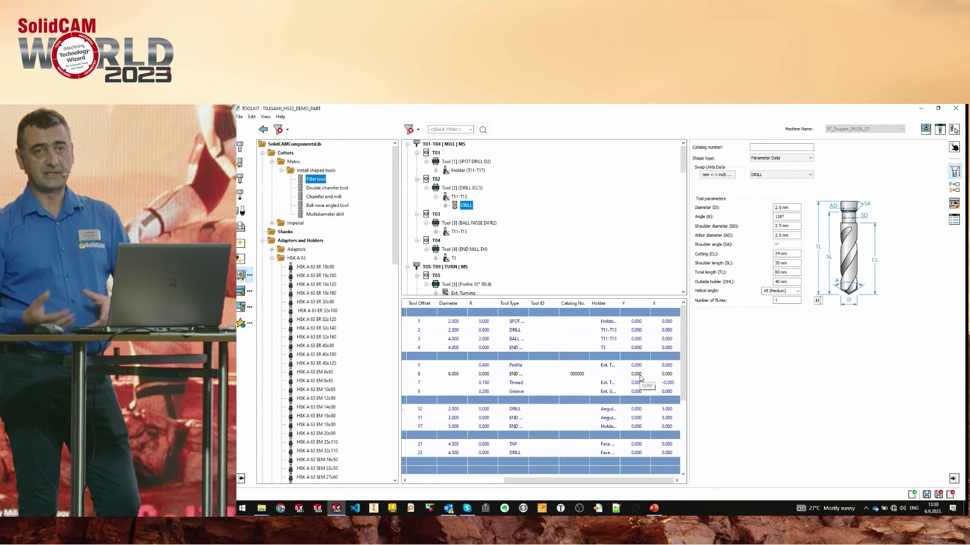